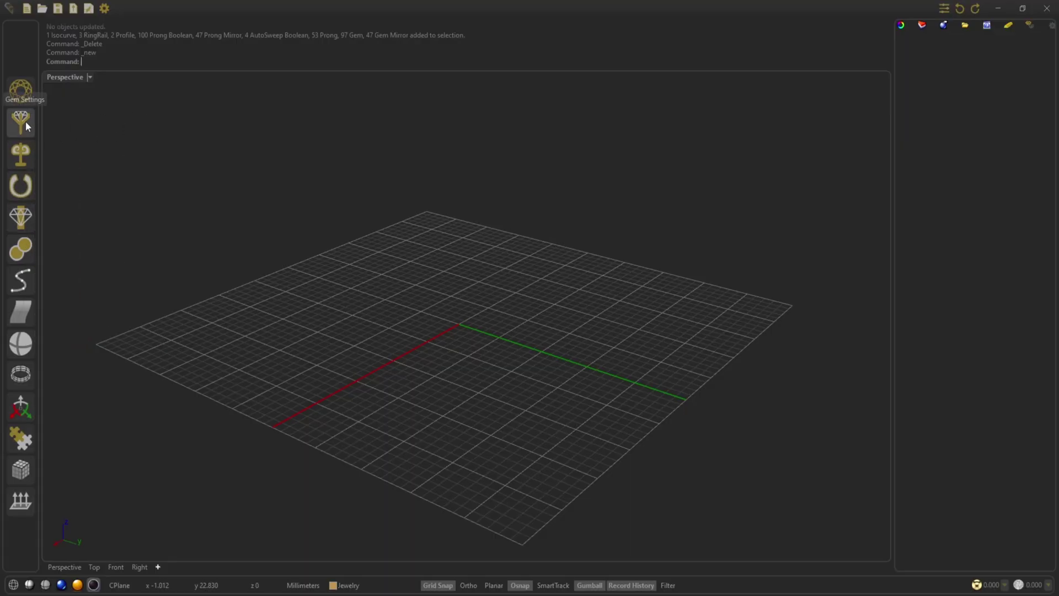
Create a ring rail curve in ring size 27
mouse_move(20, 186)
click(139, 217)
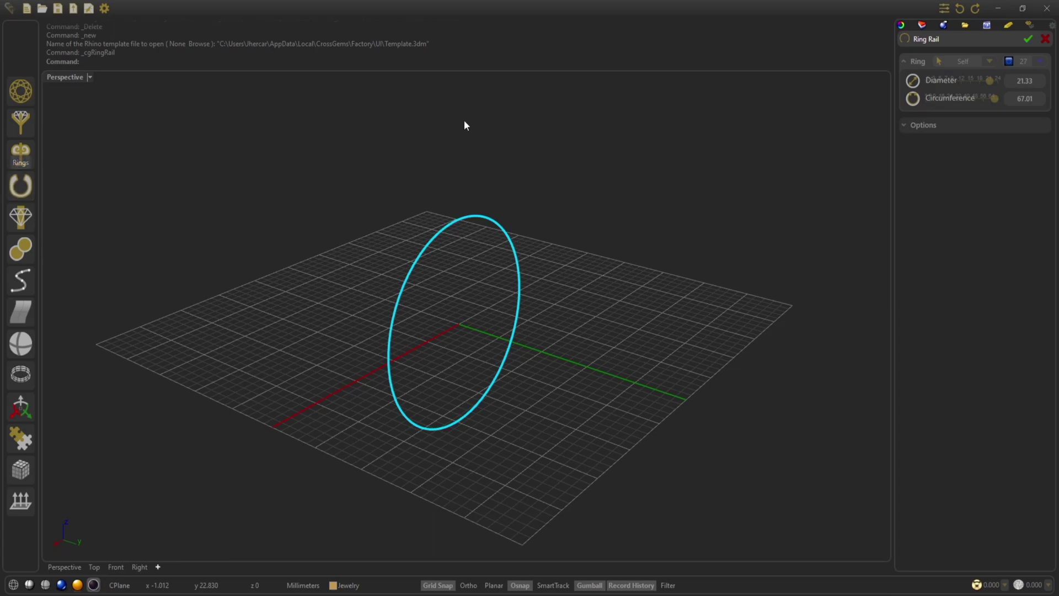
click(1040, 60)
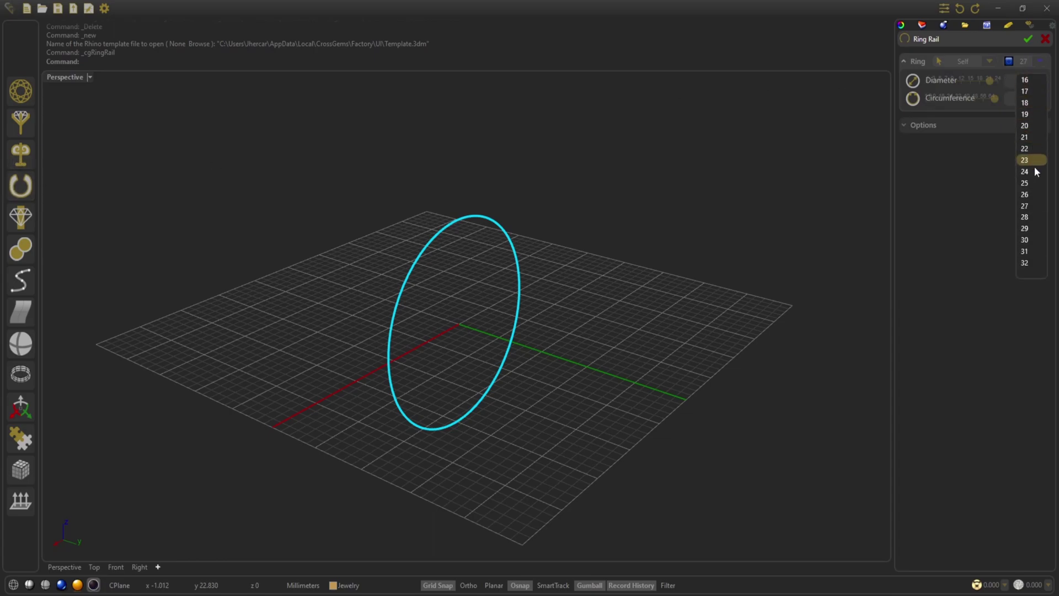
click(1028, 205)
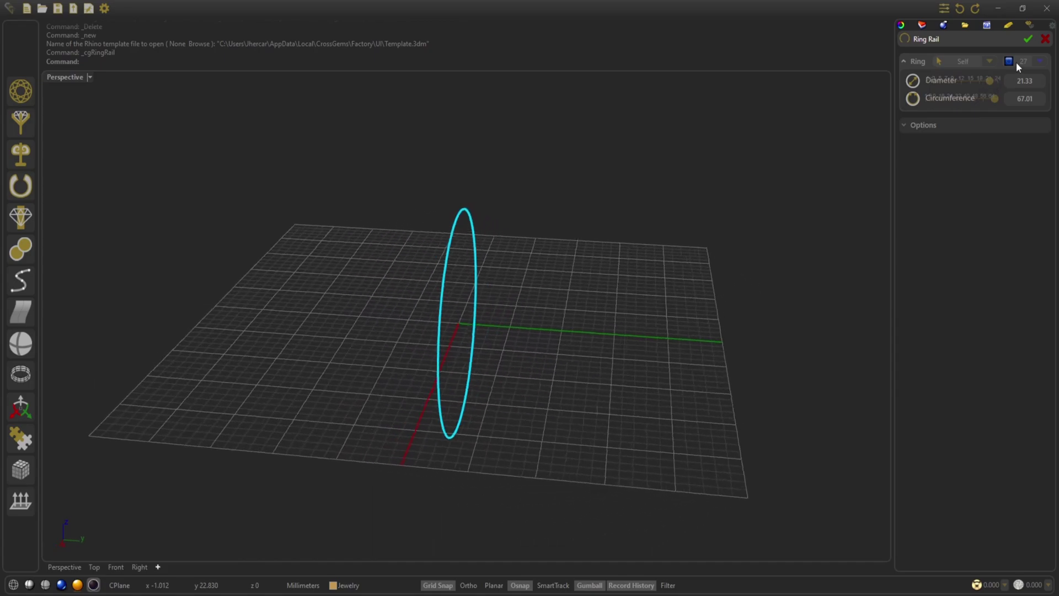
click(1028, 39)
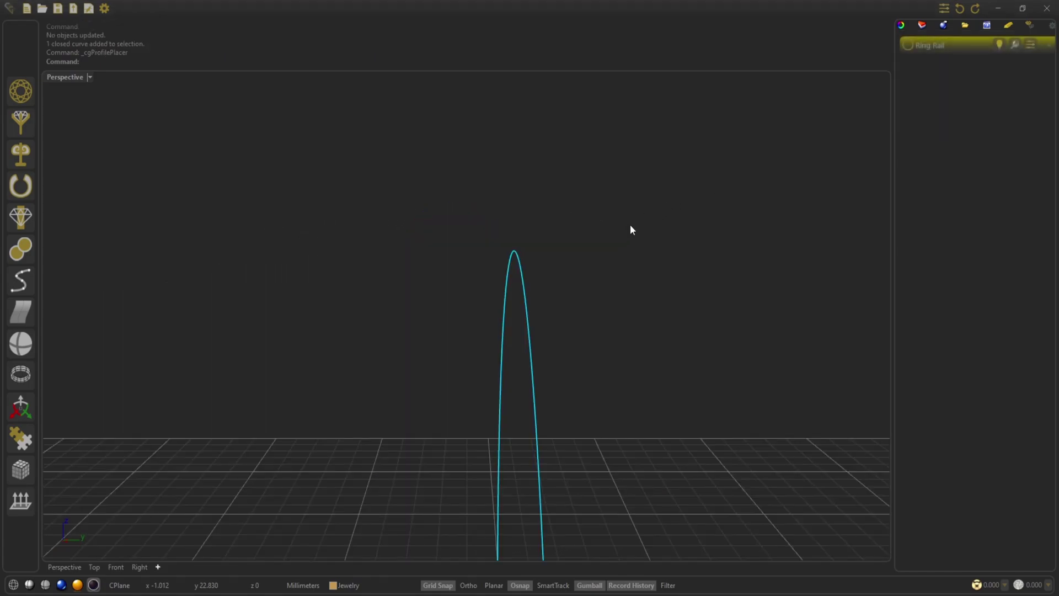
Place a profile on the ring rail with Profile Placer, using profile shape 011
mouse_move(36, 226)
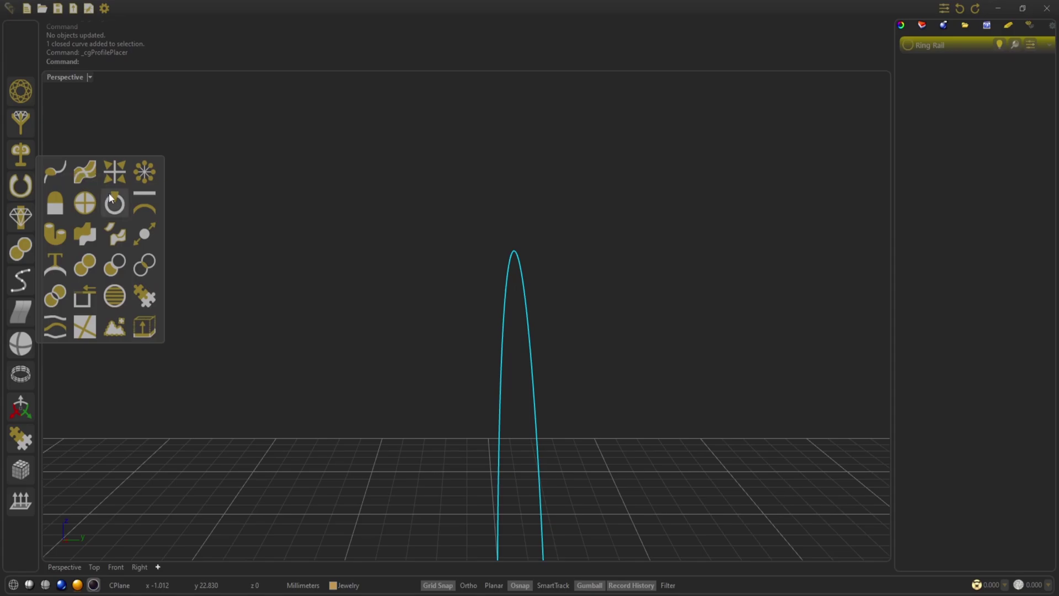
click(57, 173)
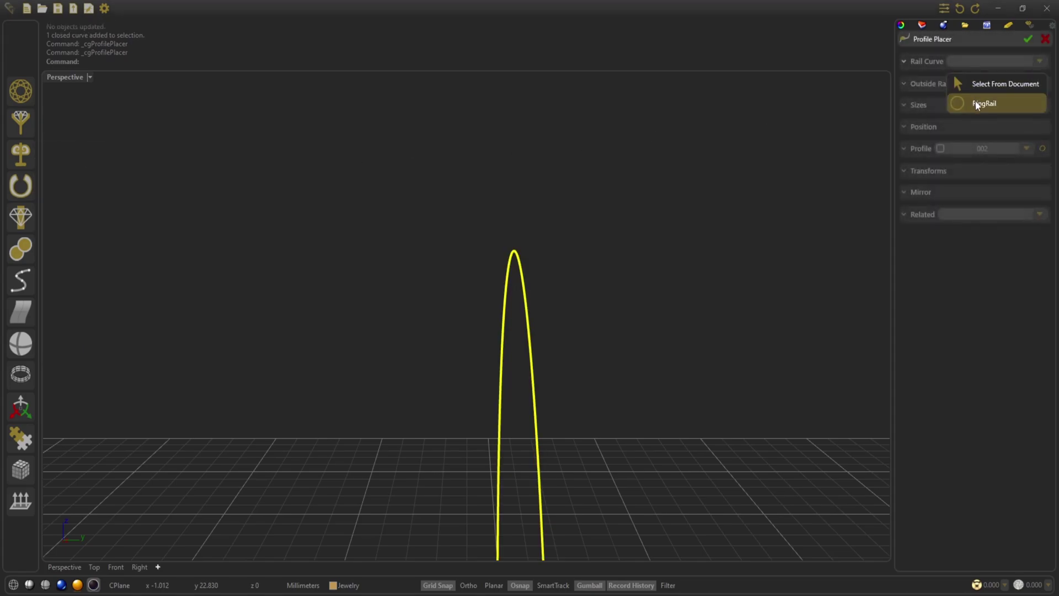
click(975, 101)
click(954, 107)
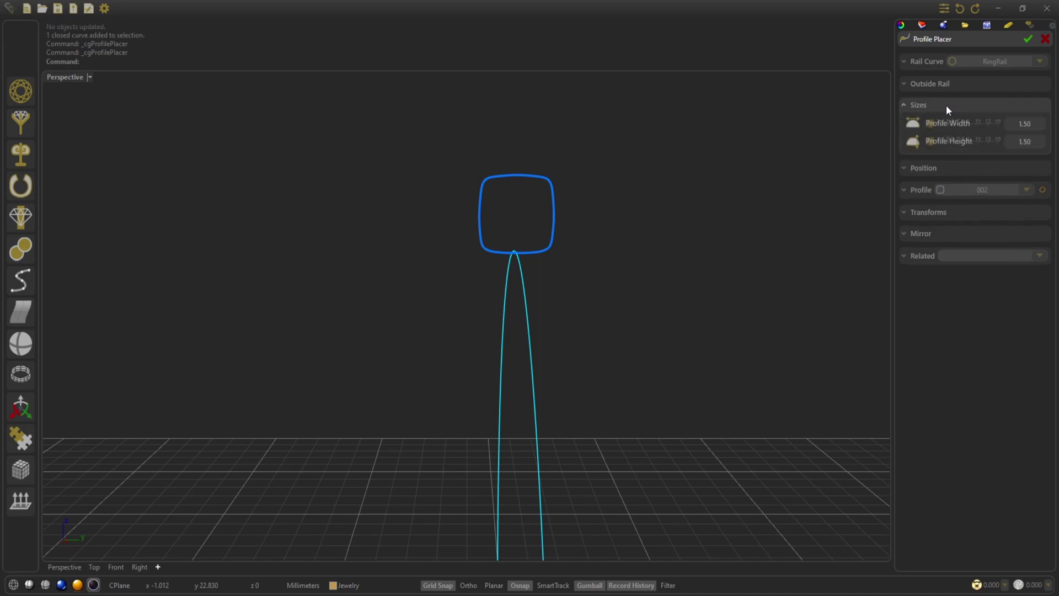
click(977, 190)
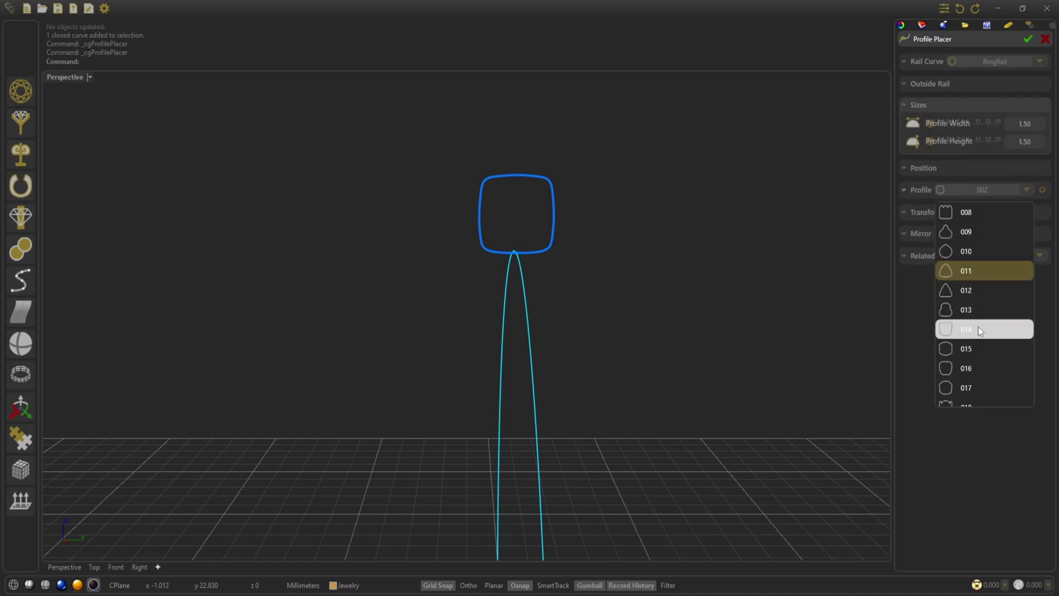
click(972, 272)
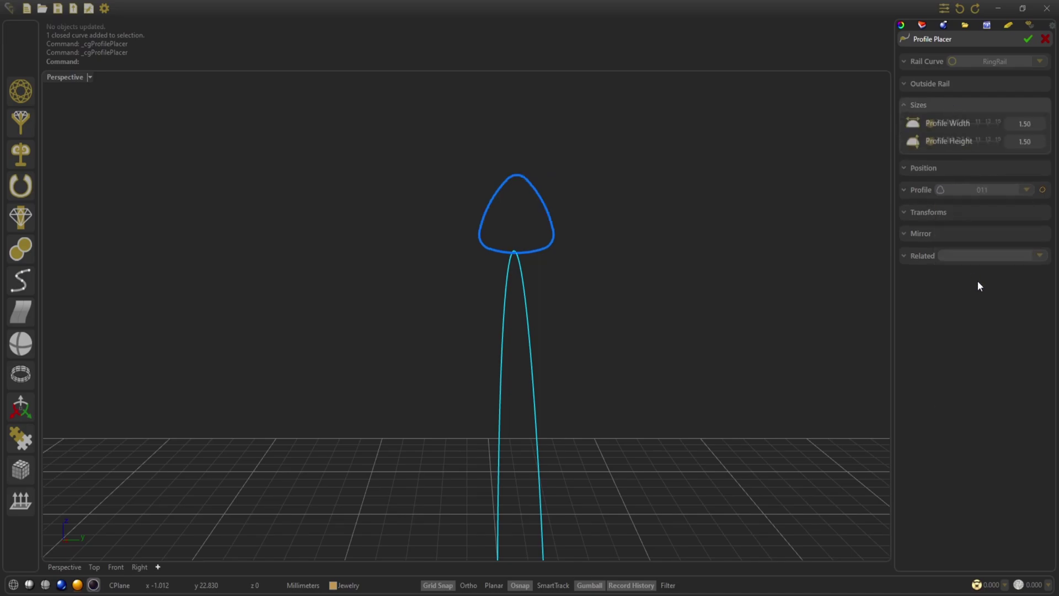
Set the placed profile's width to 2.70 mm and its height to about 2.8 mm
click(935, 124)
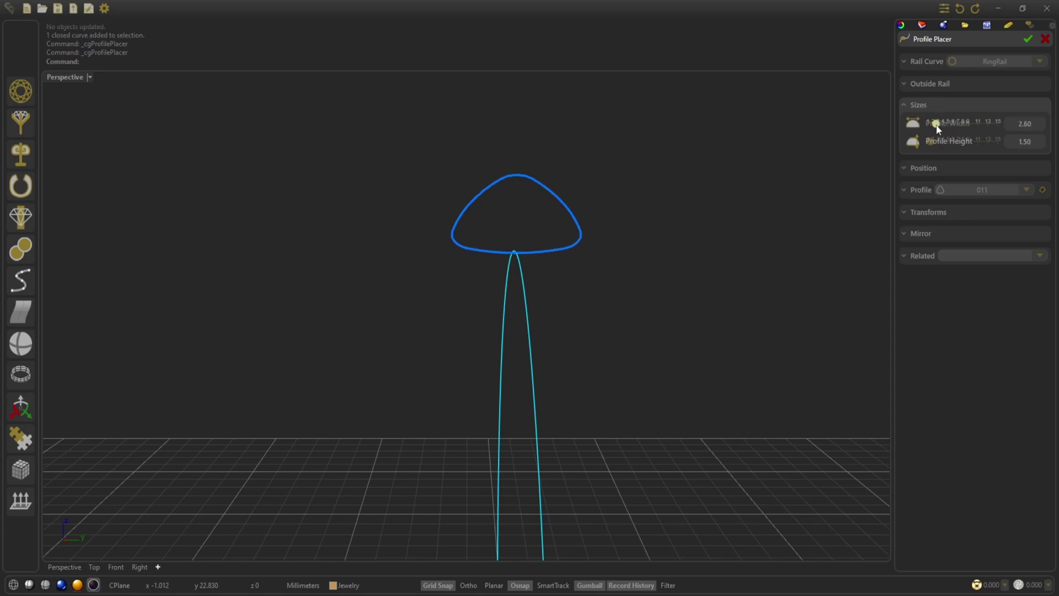
click(942, 142)
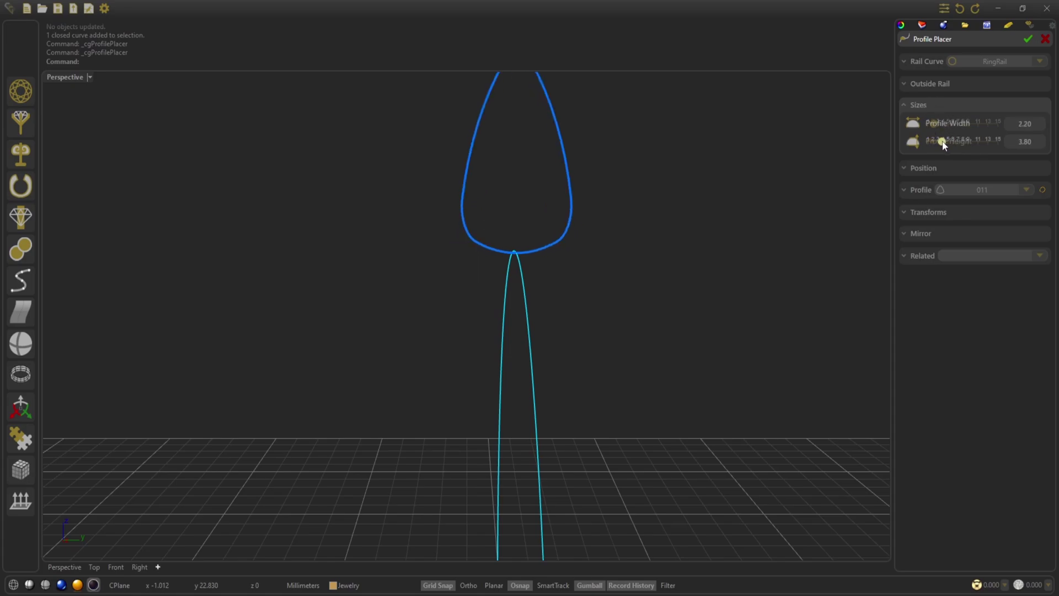
drag(934, 126, 938, 129)
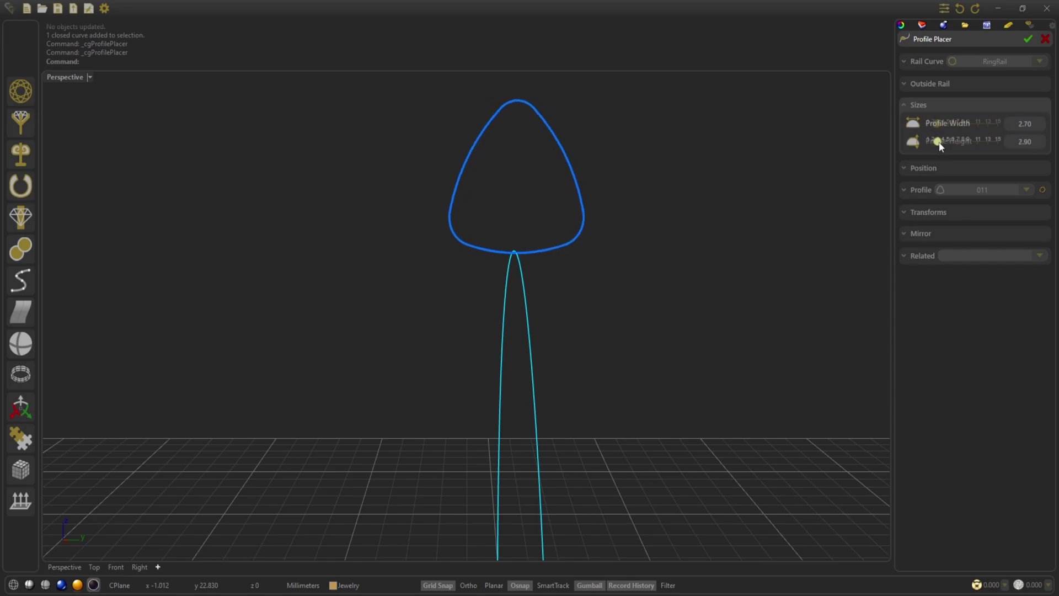
Shift the profile horizontally by -0.50 and mirror it with the X option to get two overlapping profiles
click(934, 211)
drag(964, 209, 963, 209)
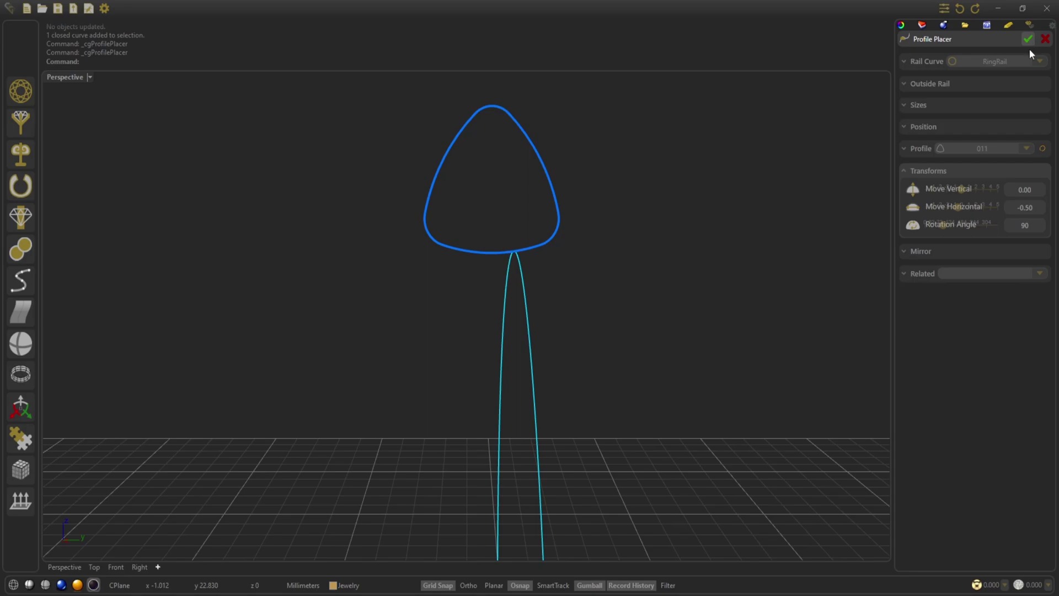
click(944, 254)
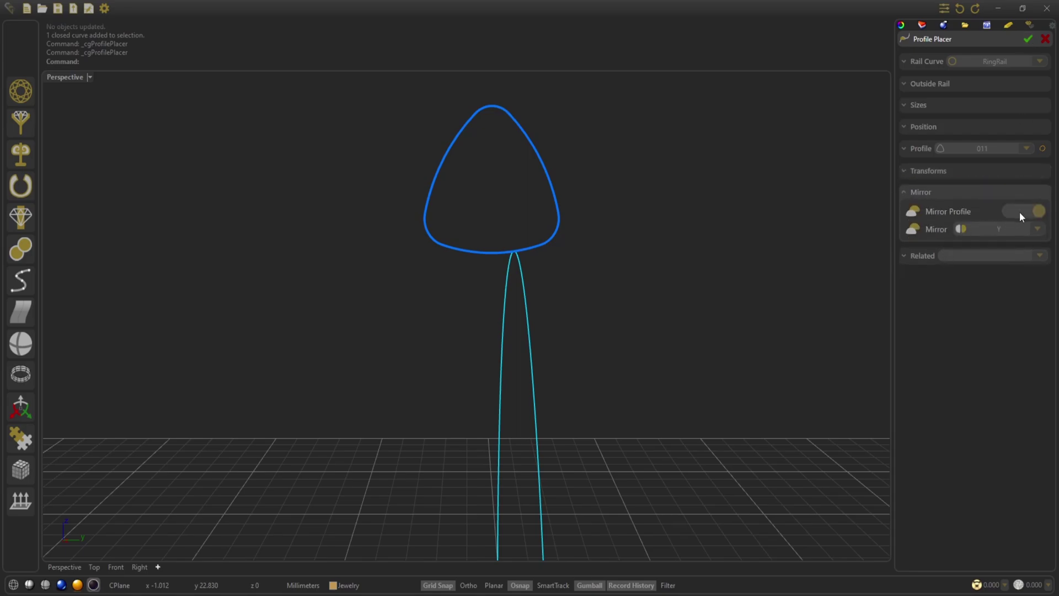
click(1002, 228)
click(1002, 253)
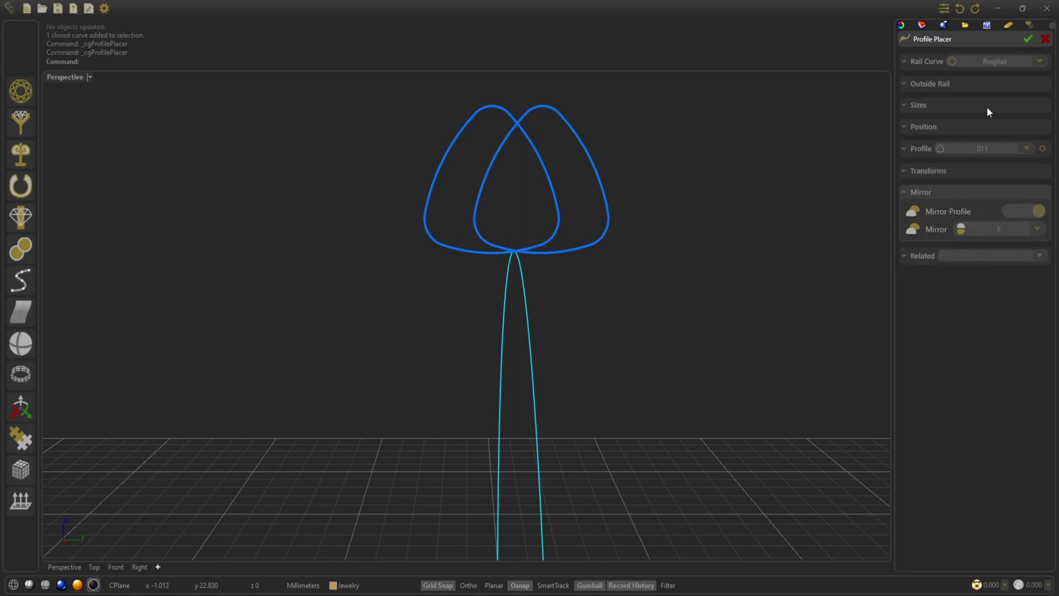
click(1026, 39)
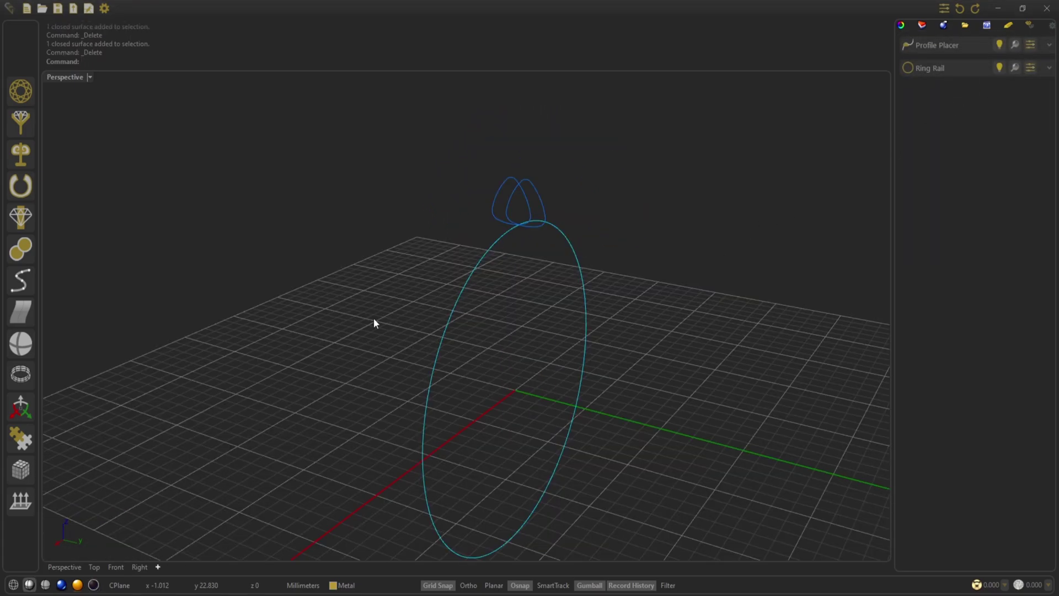
Auto Sweep the first profile along the ring rail with the Closed option on to form a band
click(22, 247)
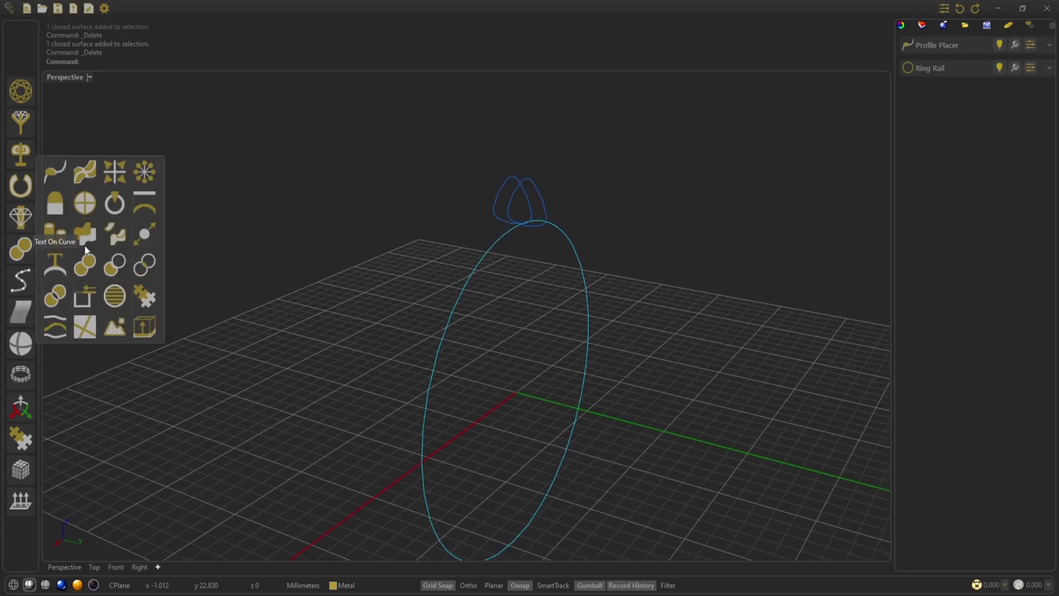
click(84, 171)
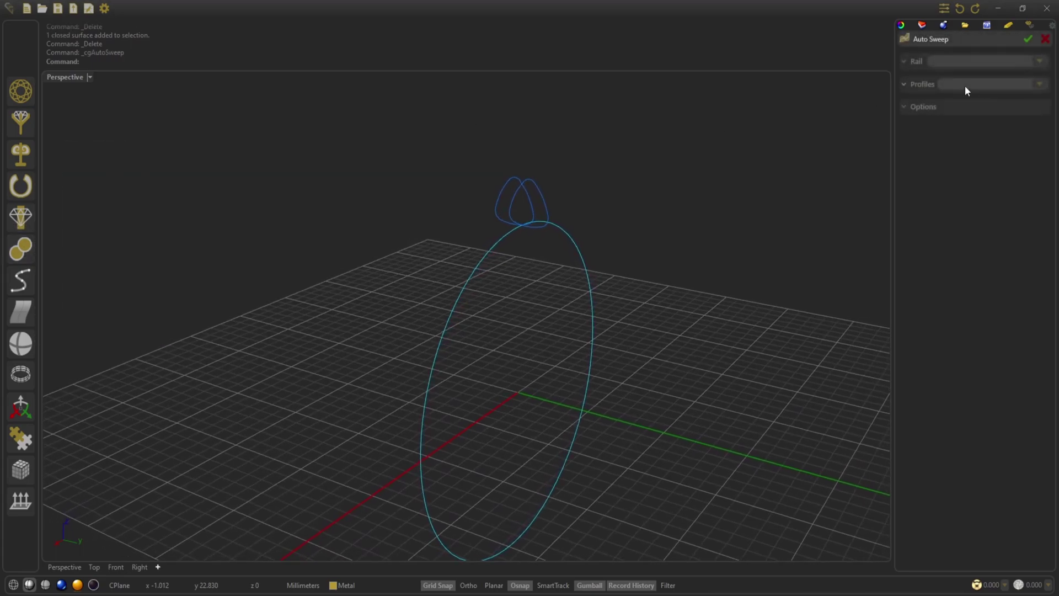
mouse_move(933, 66)
click(949, 87)
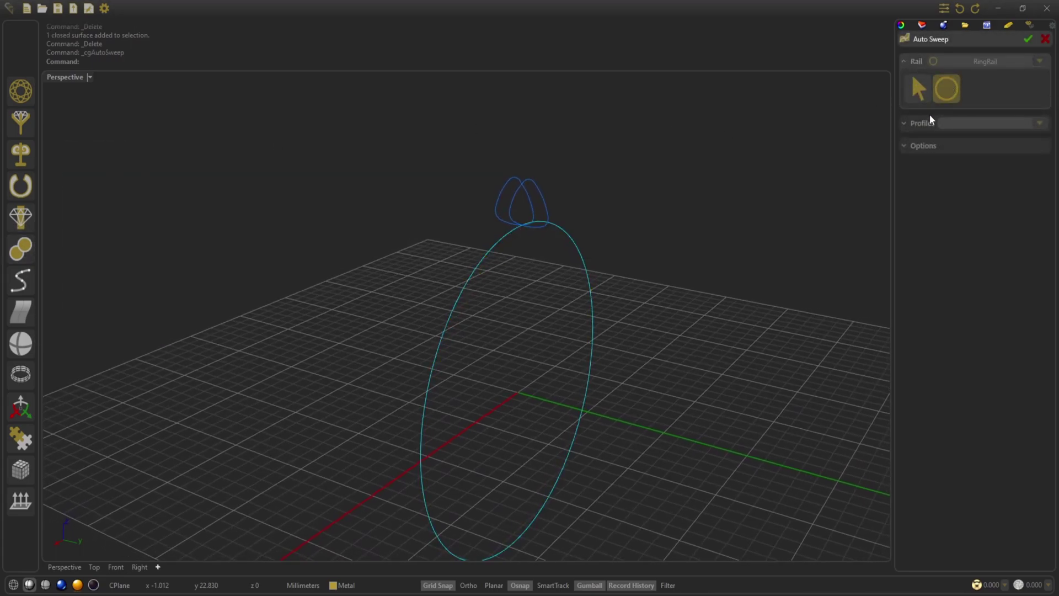
mouse_move(932, 121)
click(926, 145)
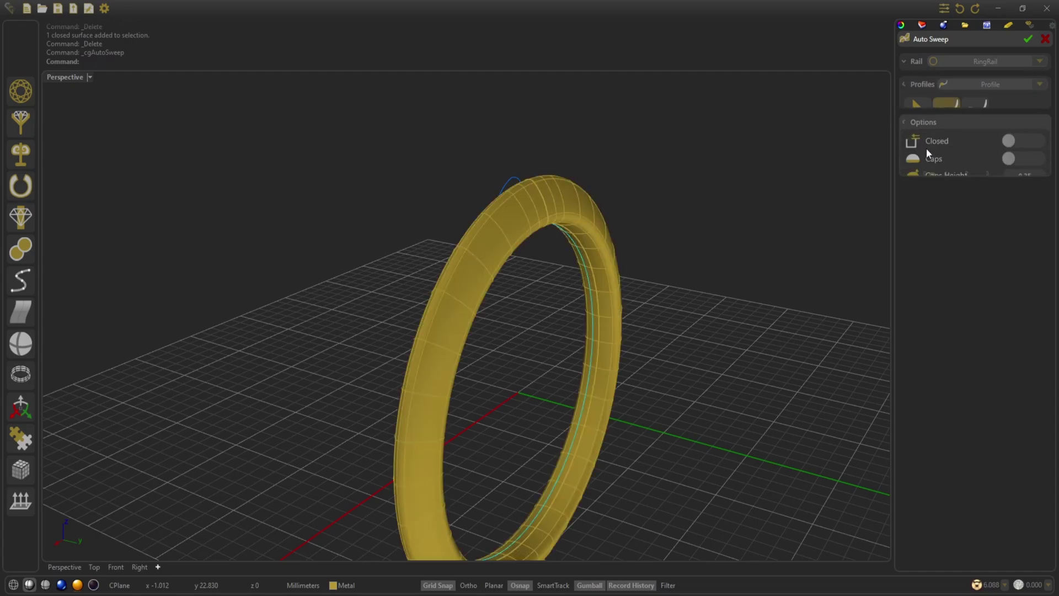
click(1028, 125)
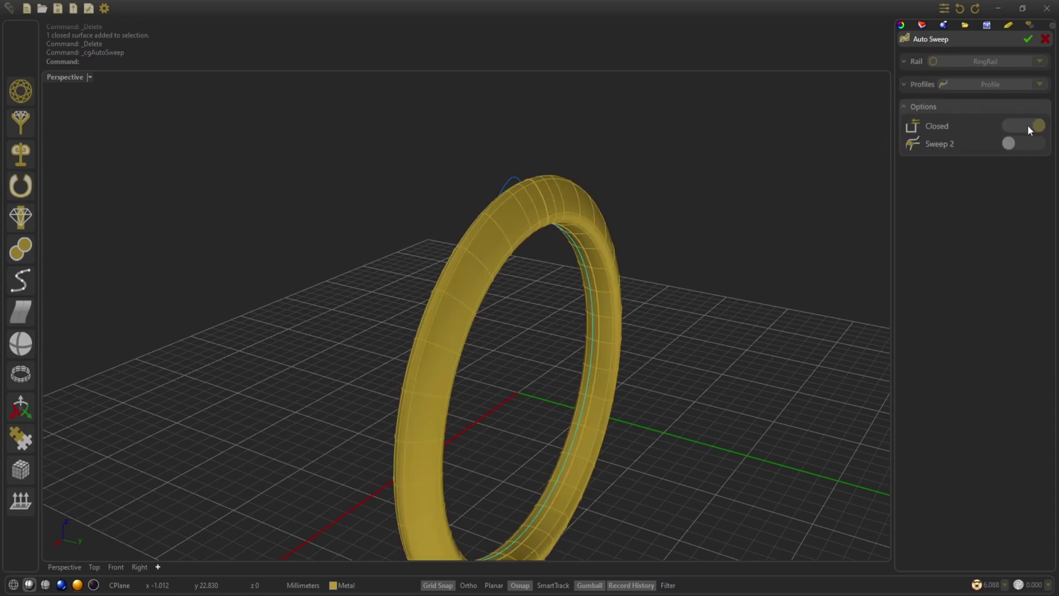
click(1028, 39)
Repeat Auto Sweep along the ring rail with the mirrored second profile to form the adjoining band
right_drag(796, 203, 797, 222)
right_click(797, 222)
click(910, 63)
click(945, 89)
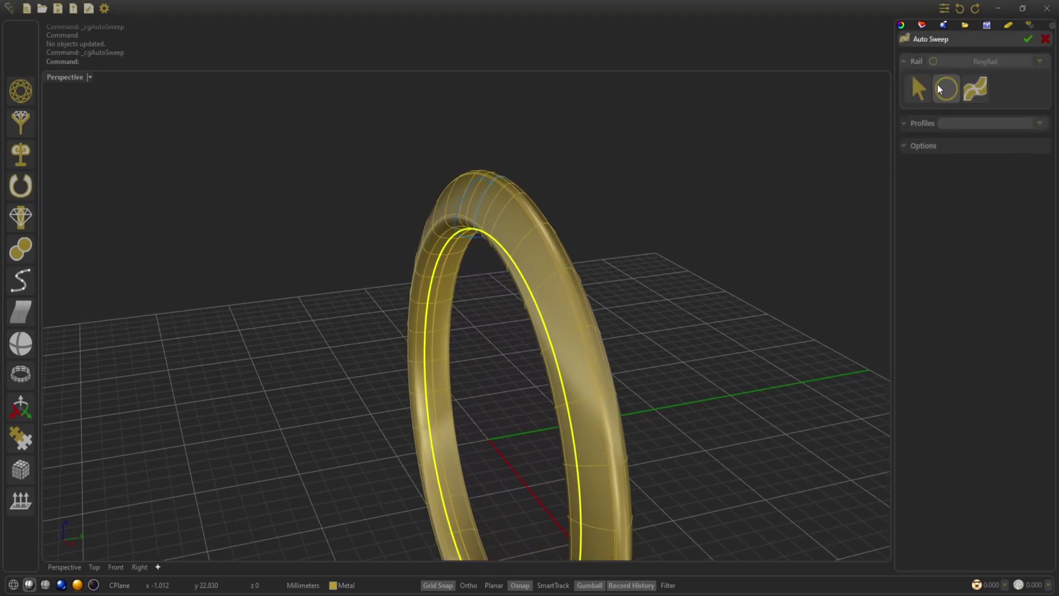
click(919, 123)
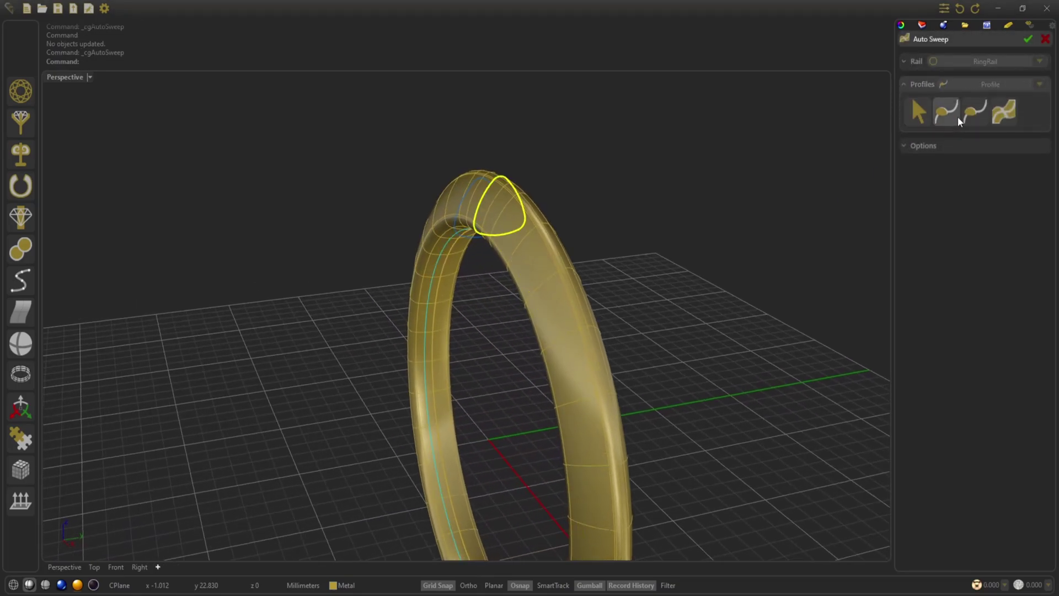
click(976, 115)
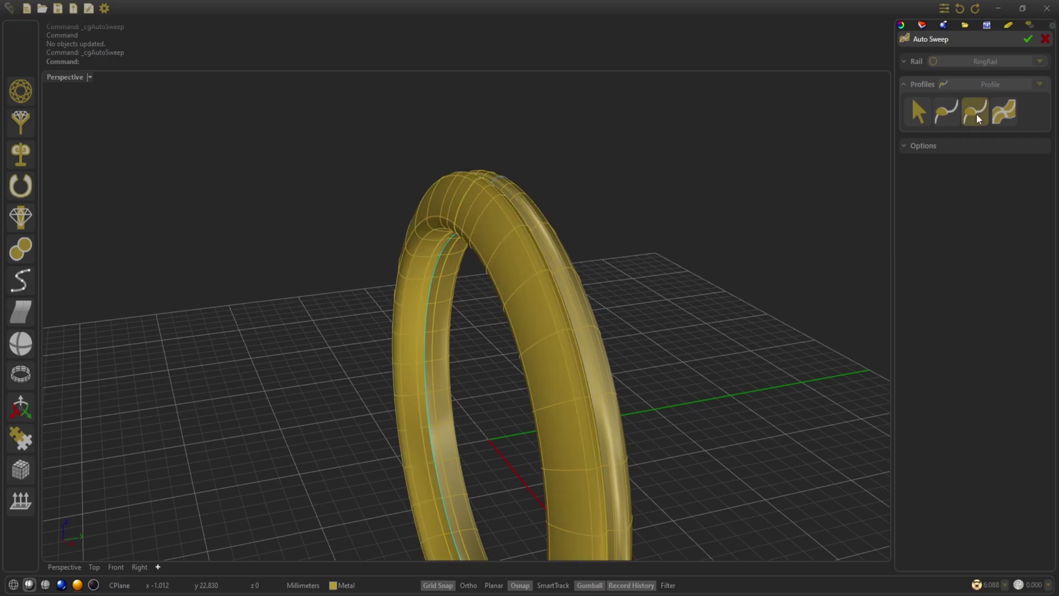
click(935, 145)
click(1028, 39)
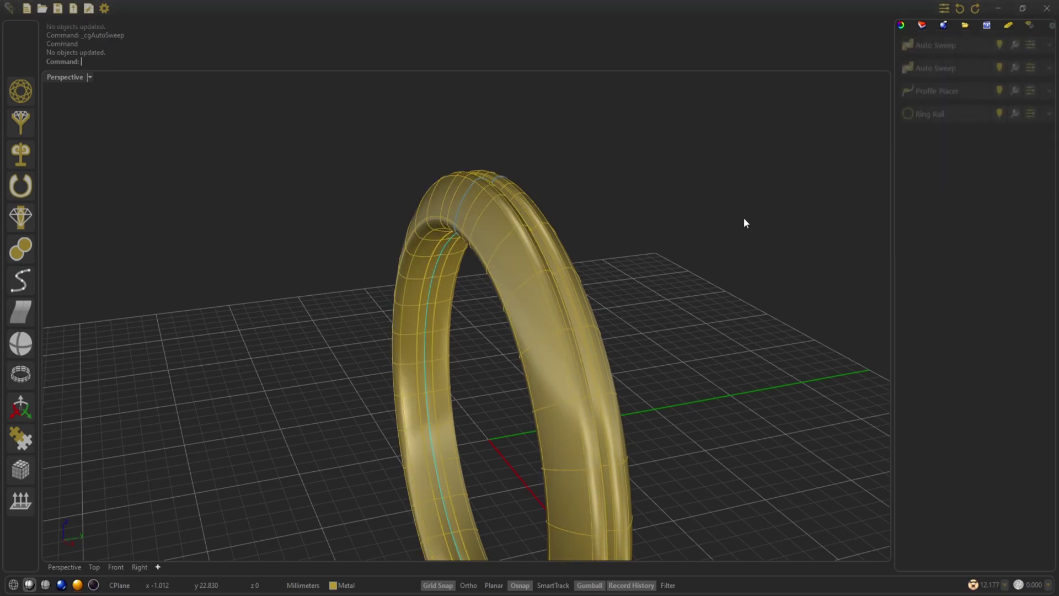
Add an outside ring rail based on the existing ring rail, using outside profile 002 with its Ring Rail option off
right_drag(743, 217, 379, 225)
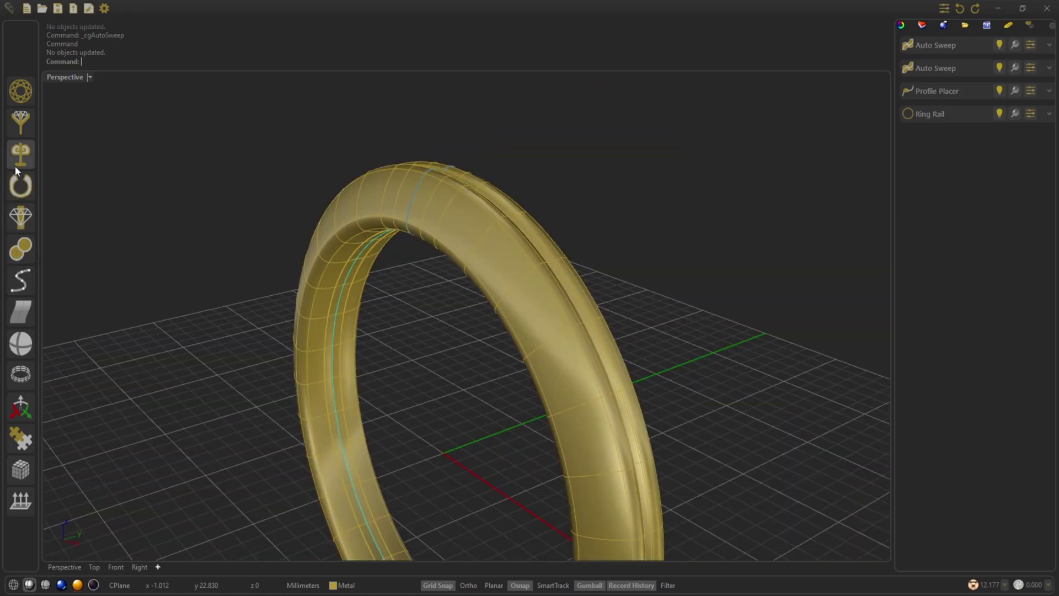
click(22, 196)
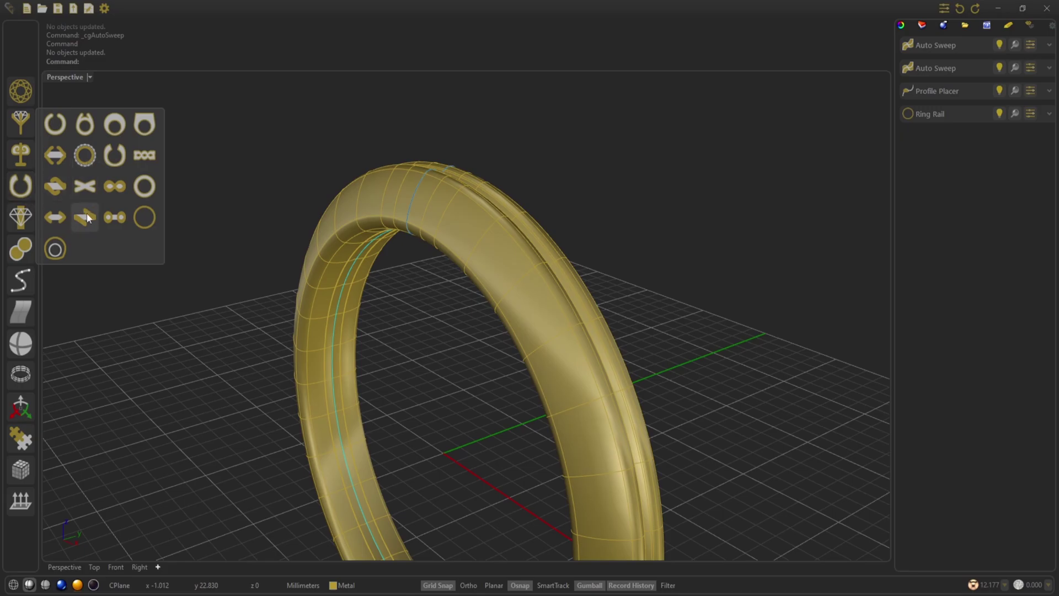
click(55, 249)
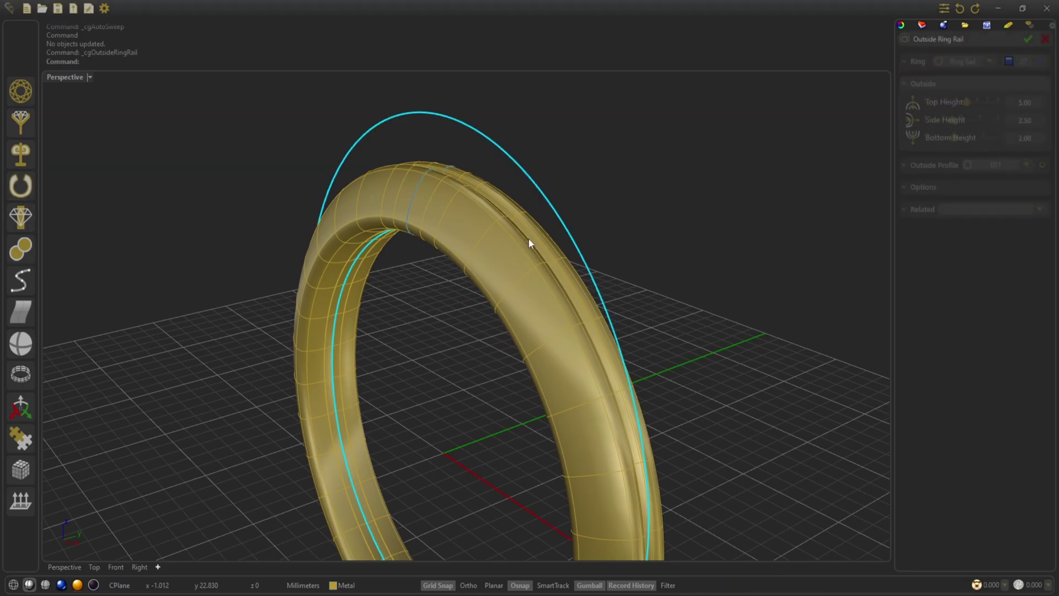
click(1001, 167)
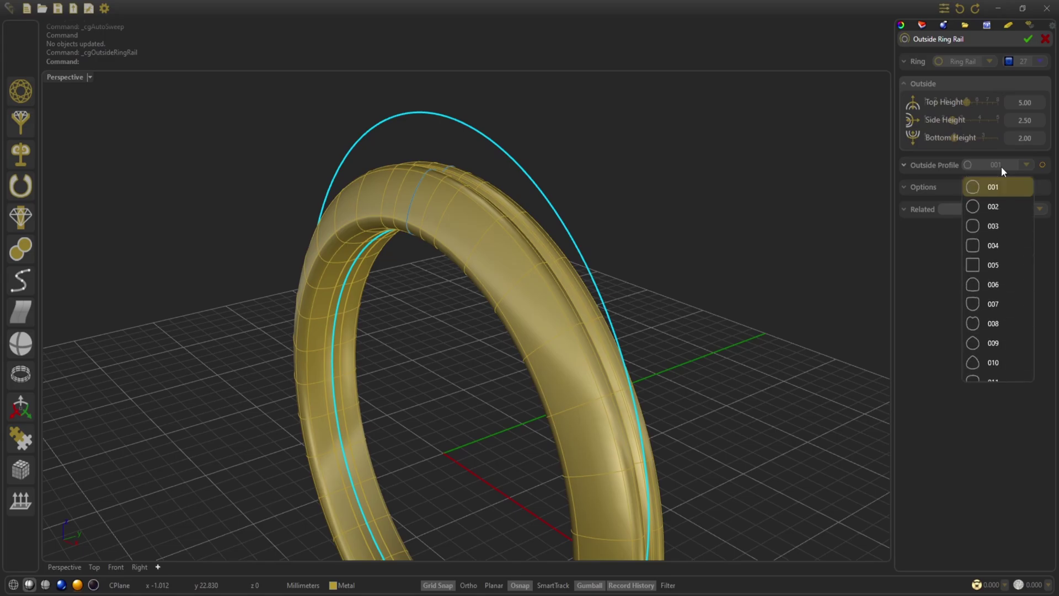
click(996, 208)
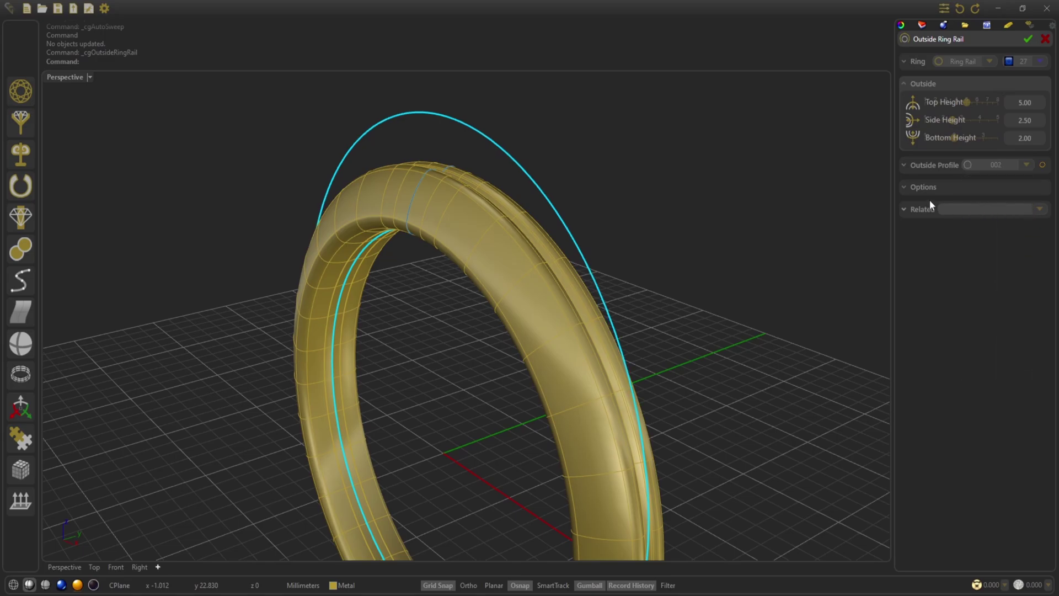
click(970, 189)
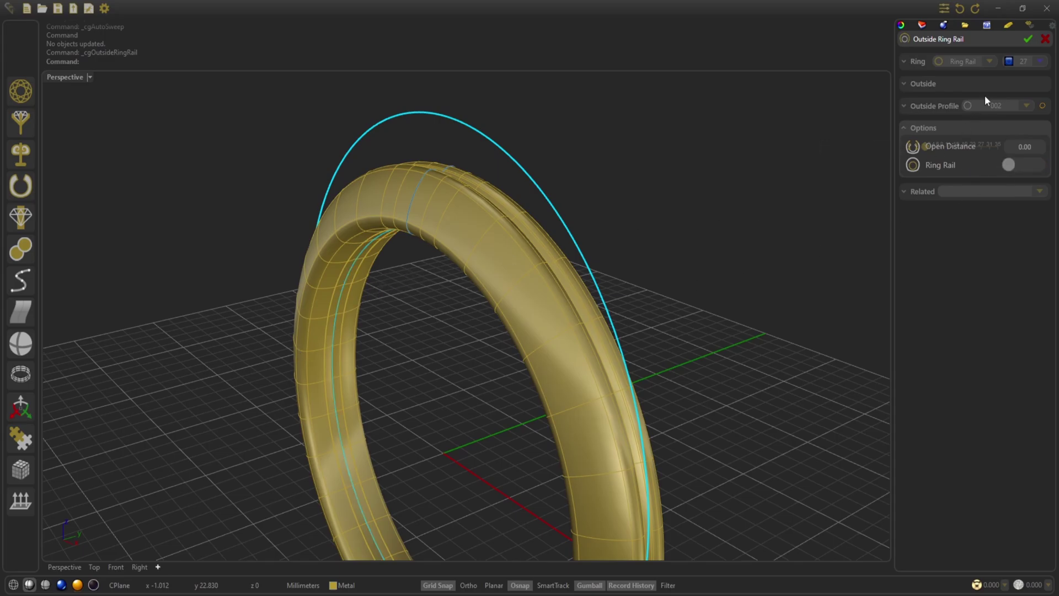
Set the outside rail's top, side and bottom heights to 2.40 mm each
click(965, 83)
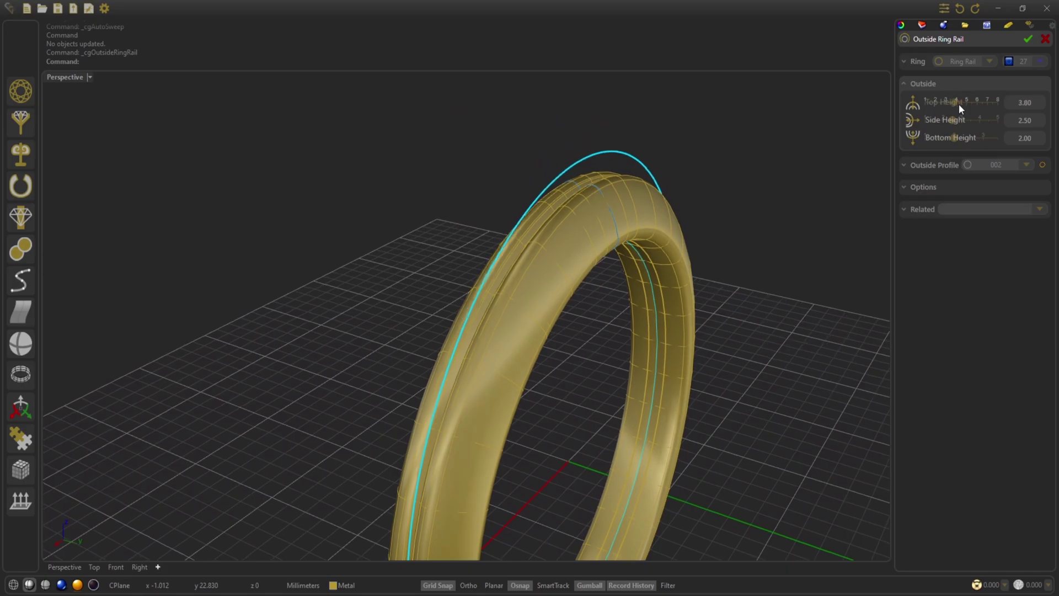
scroll(959, 104, down, 12)
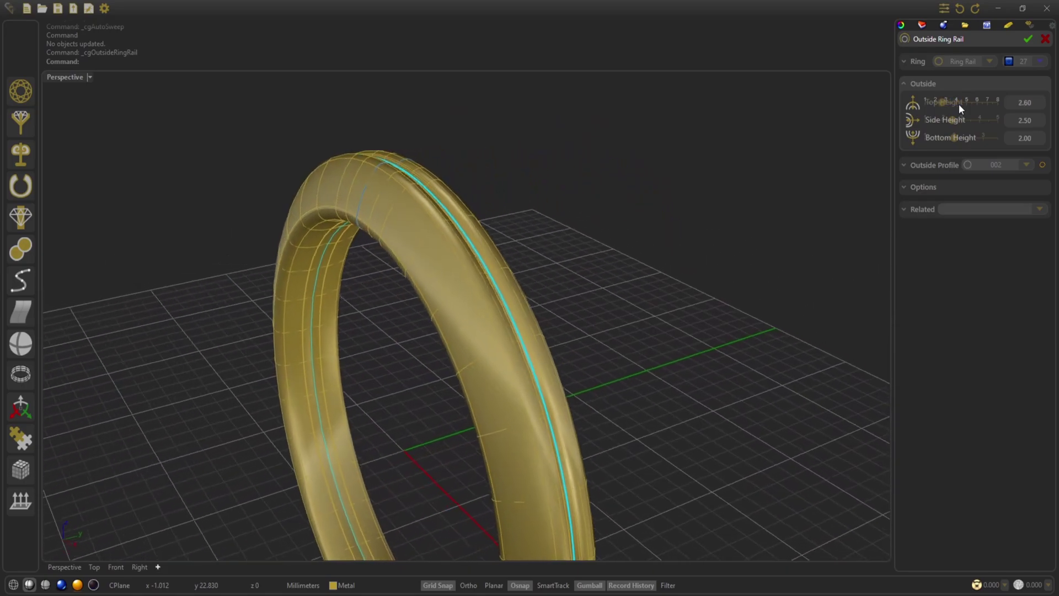
scroll(959, 118, down, 1)
scroll(955, 101, down, 1)
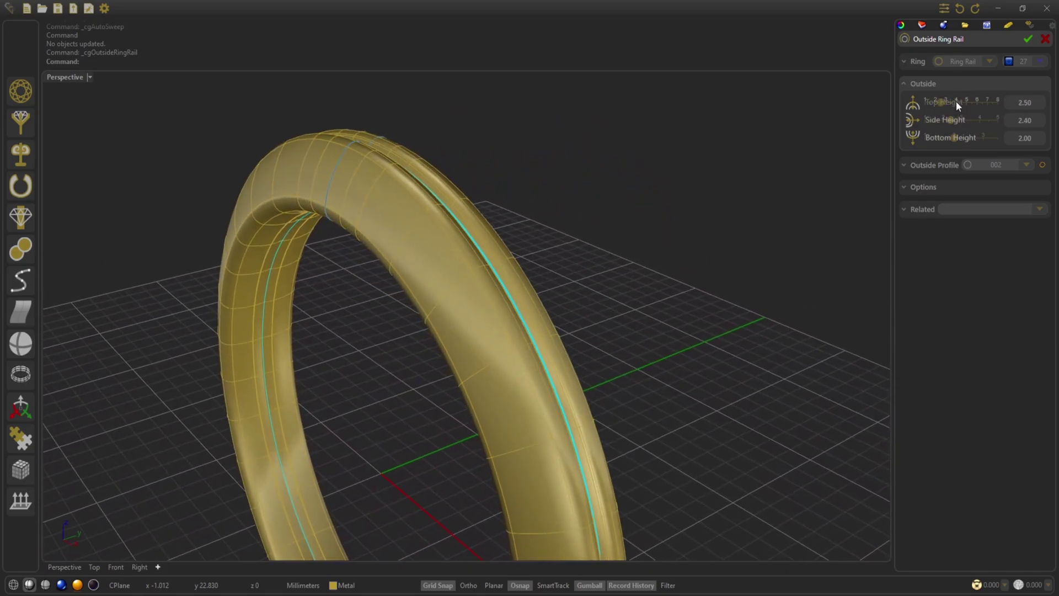
scroll(955, 100, down, 1)
scroll(962, 135, up, 6)
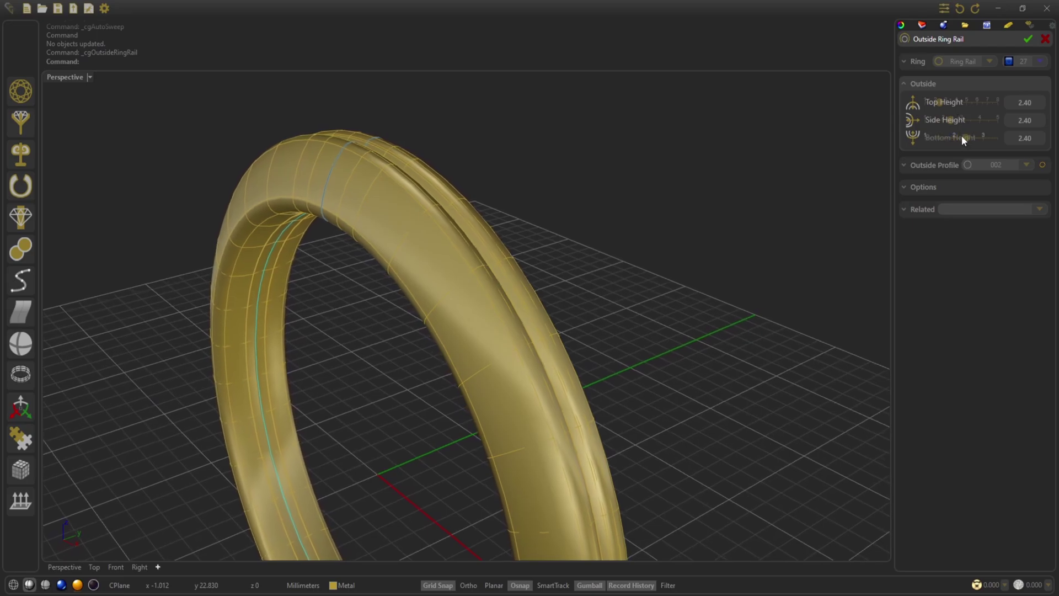
Inspect the outside ring rail in wireframe display, accept it and return to shaded display
scroll(961, 135, down, 2)
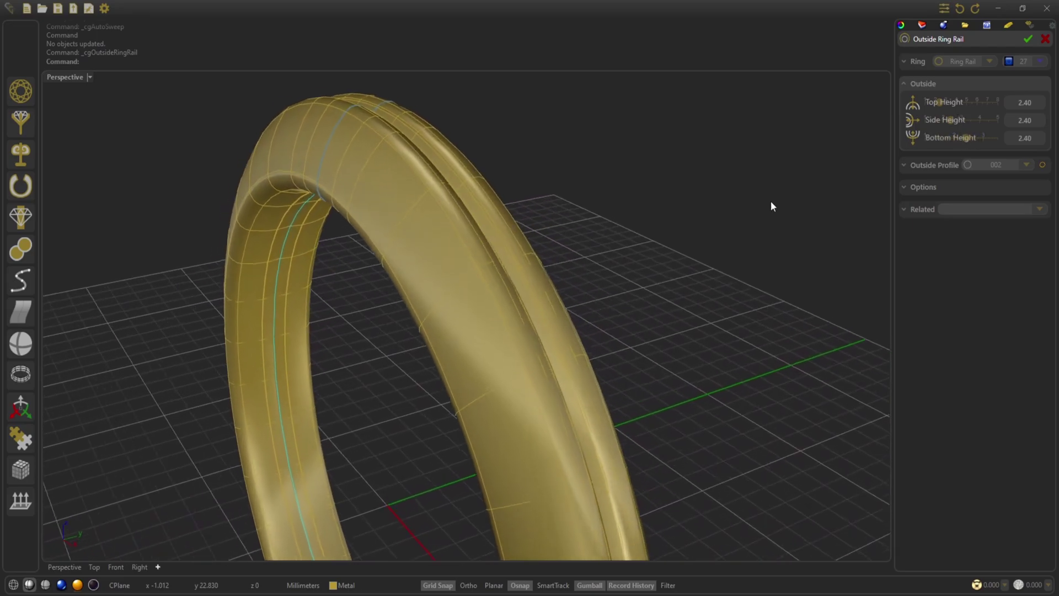
click(13, 584)
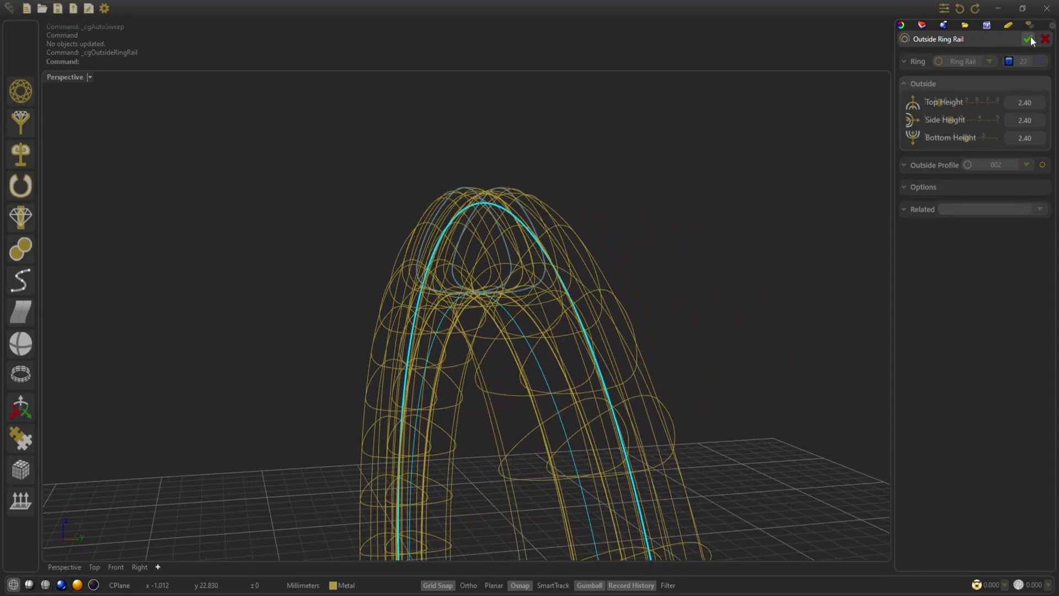
click(1029, 38)
click(29, 585)
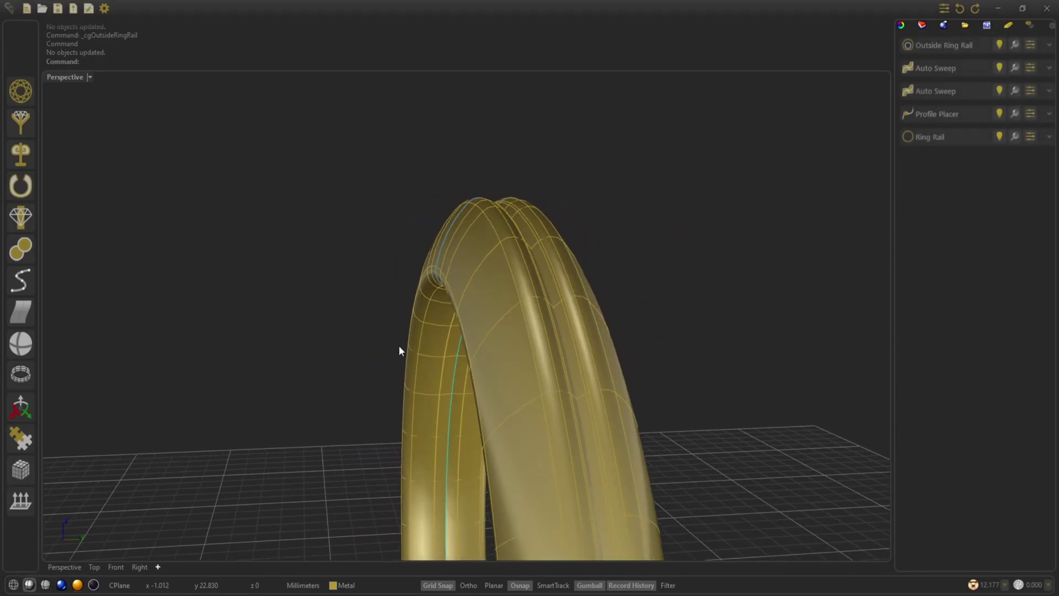
Place Brilliant gems along the outside ring rail with Gems on Curve, set their Rotation Angle to 90 and show the model in wireframe
mouse_move(88, 77)
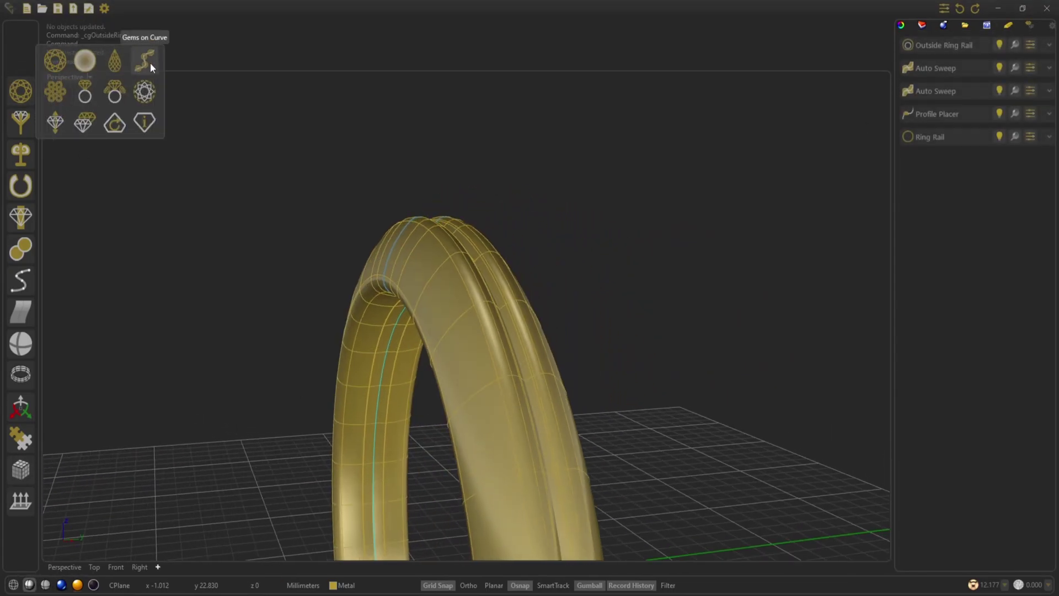
click(149, 60)
click(946, 89)
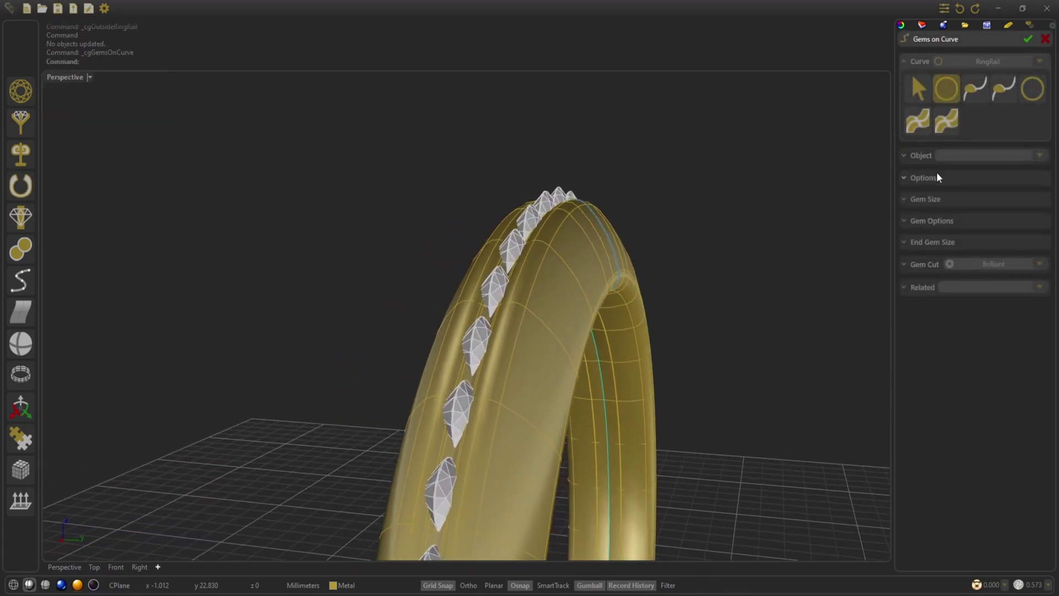
click(938, 176)
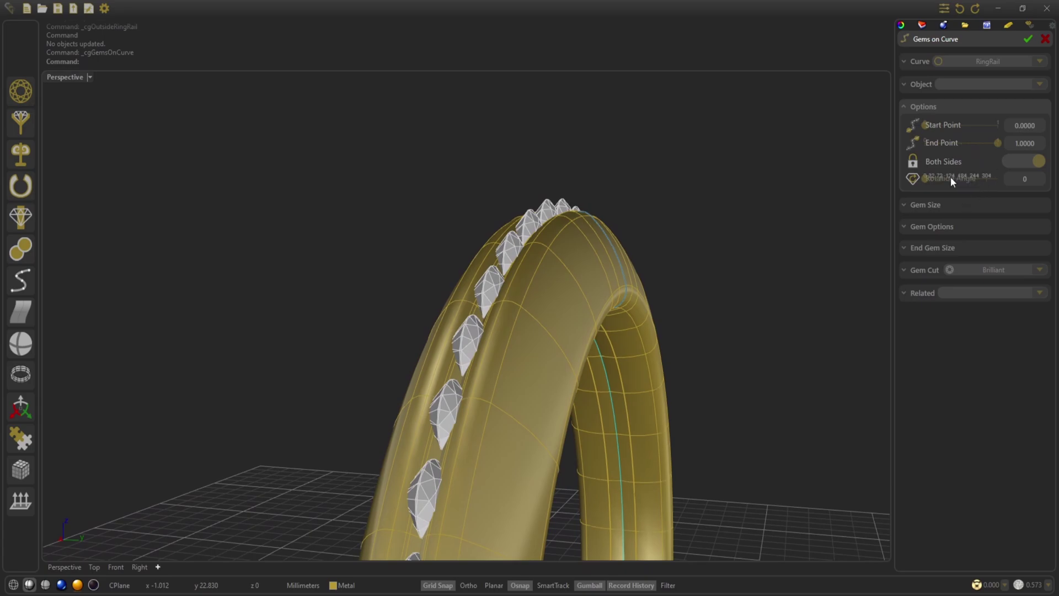
click(951, 177)
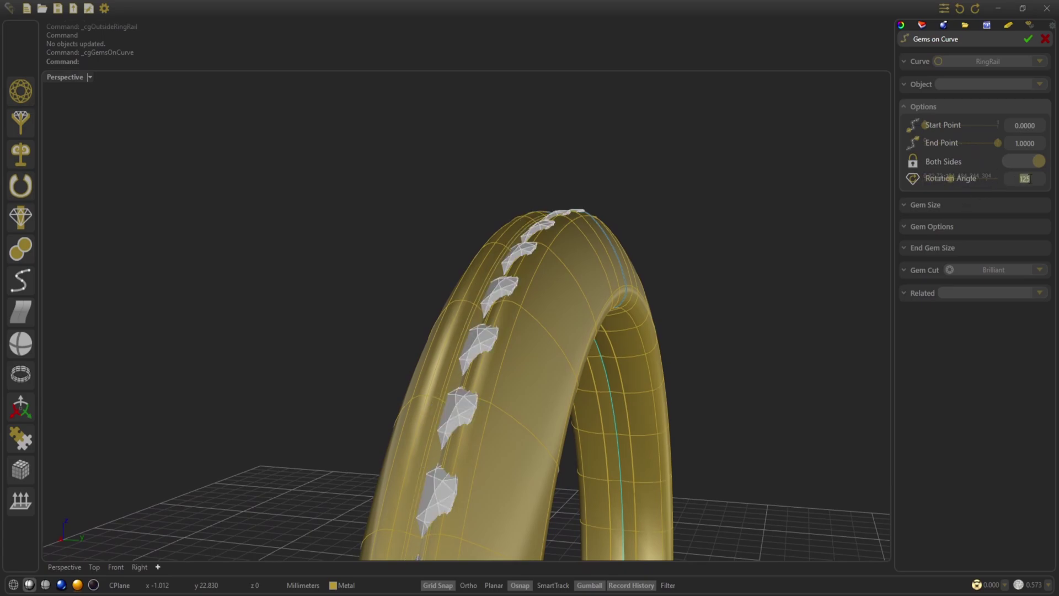
key(Return)
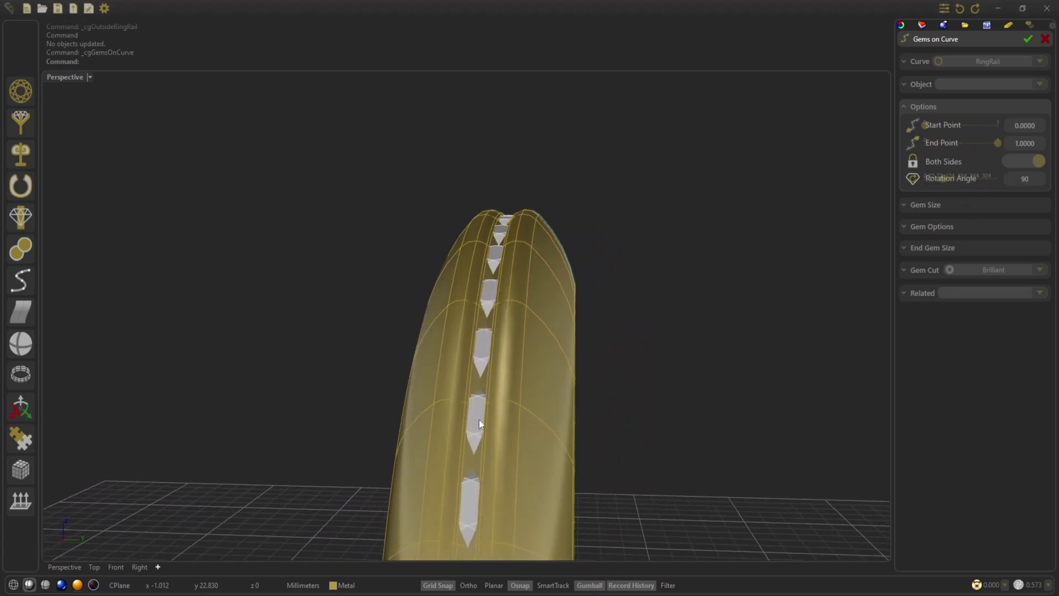
click(45, 585)
click(13, 585)
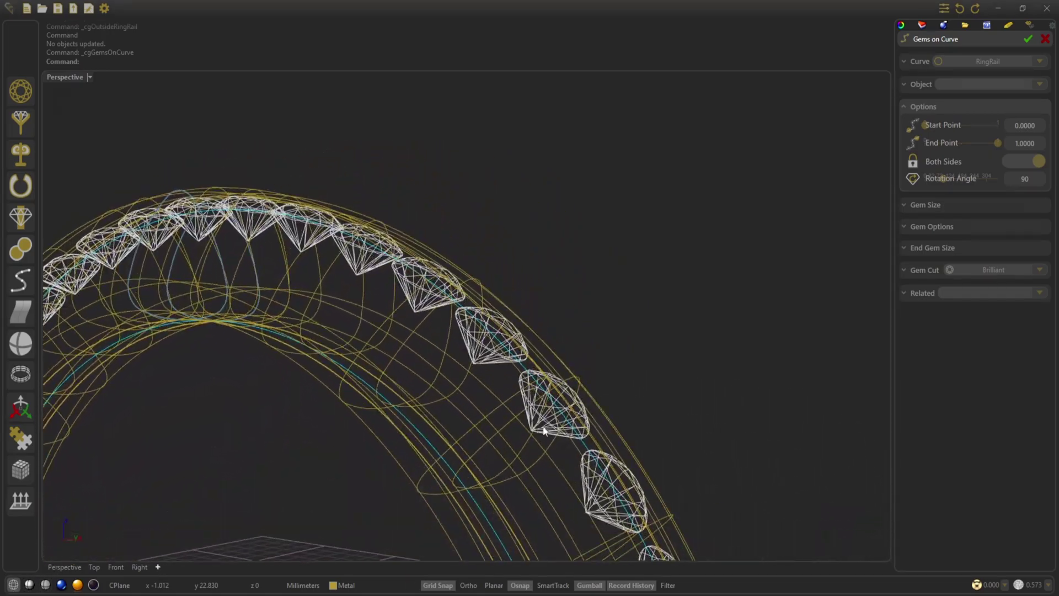
Set the gem length and width to 1.60 mm with 0.150 mm between gems, and accept the gem row
click(927, 206)
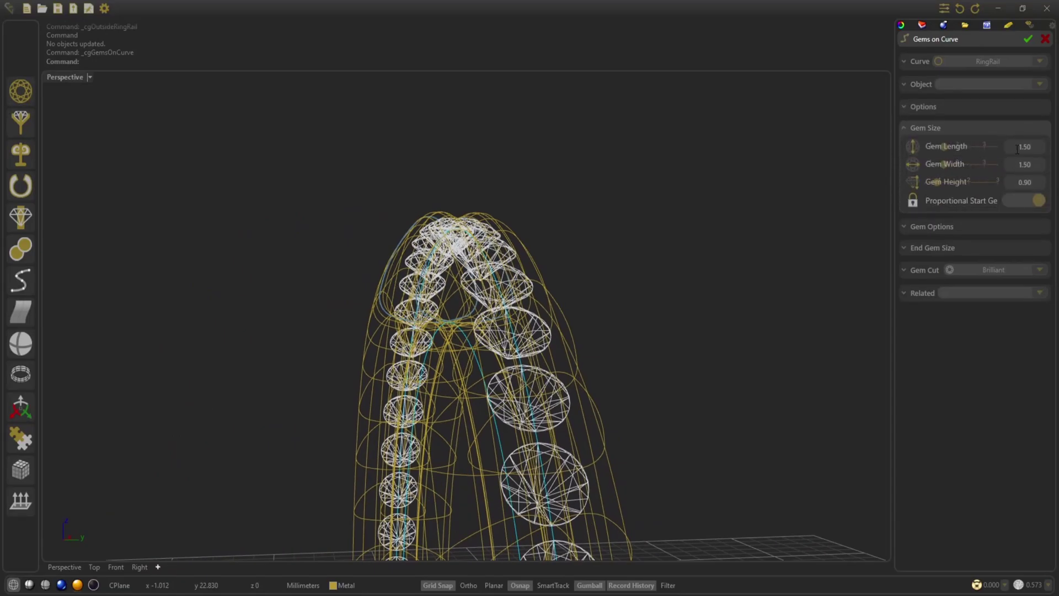
scroll(1027, 146, up, 1)
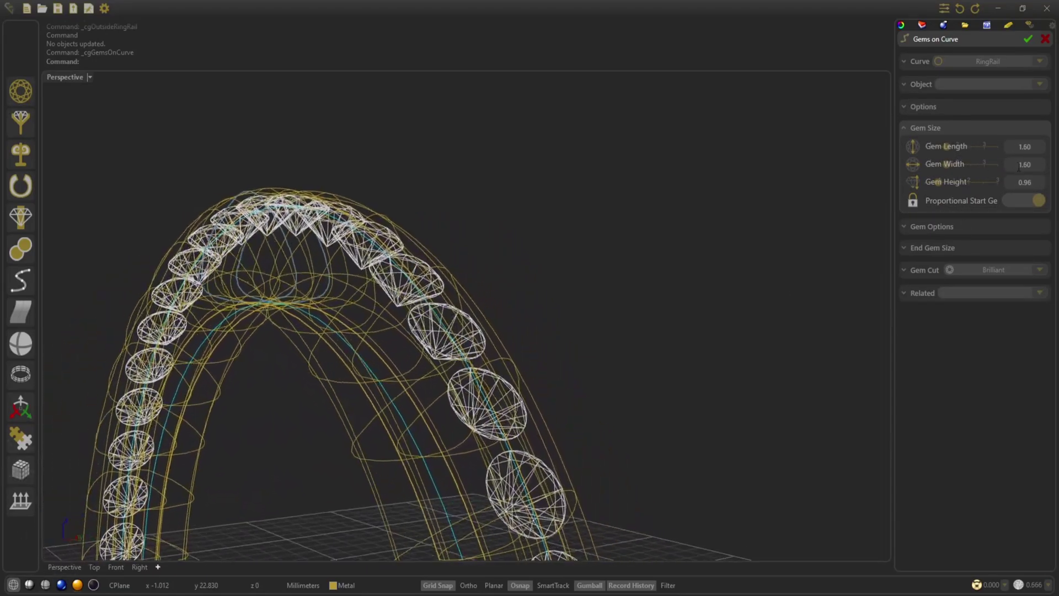
click(966, 228)
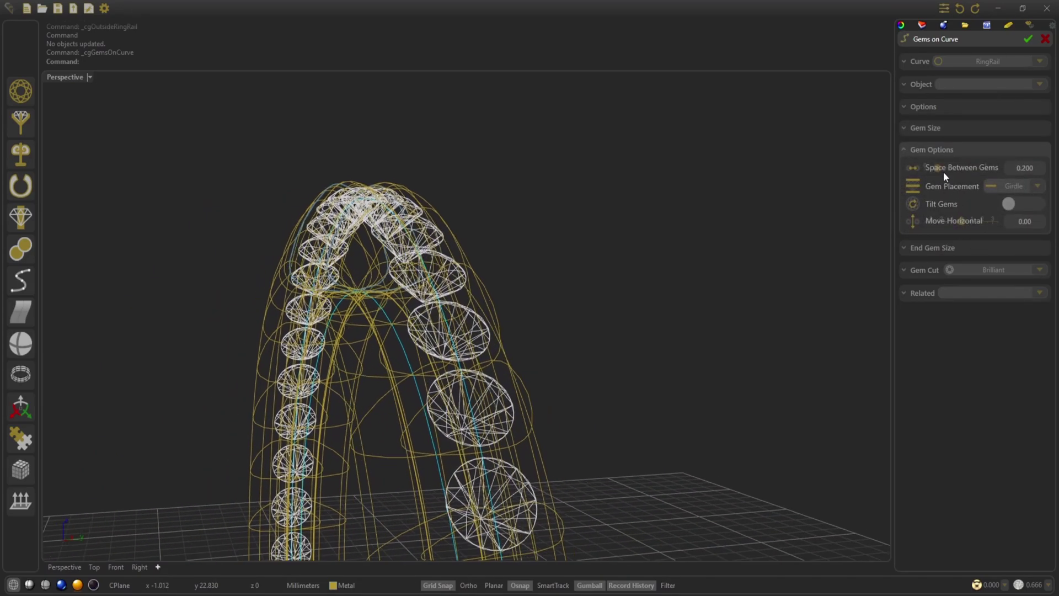
scroll(945, 169, down, 1)
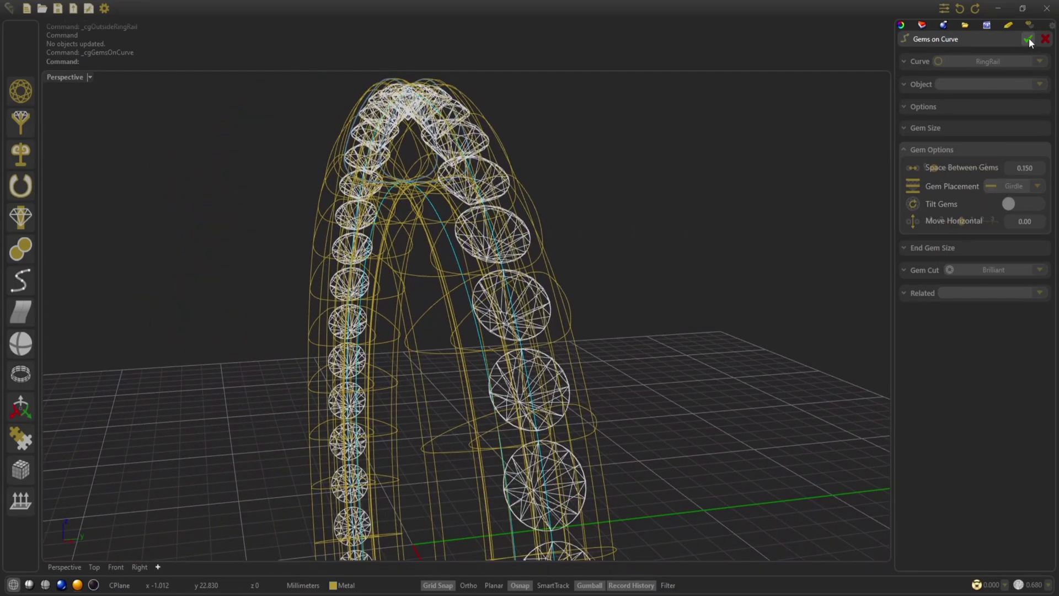
click(1029, 38)
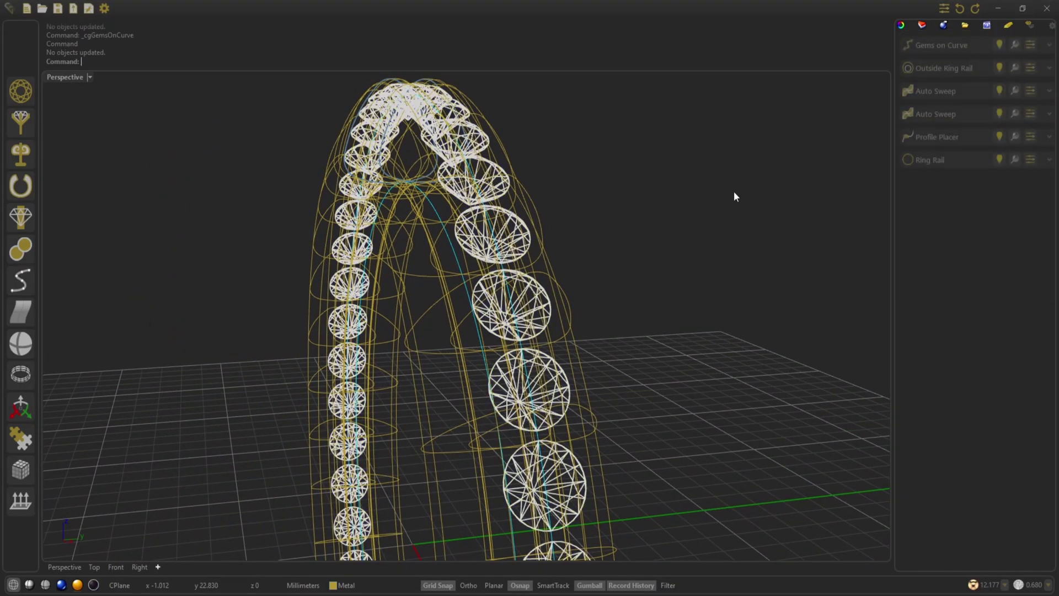
Add a Channel Cutter through the row of brilliant gems with a channel height of 1.40 mm, and accept it in shaded display
click(45, 584)
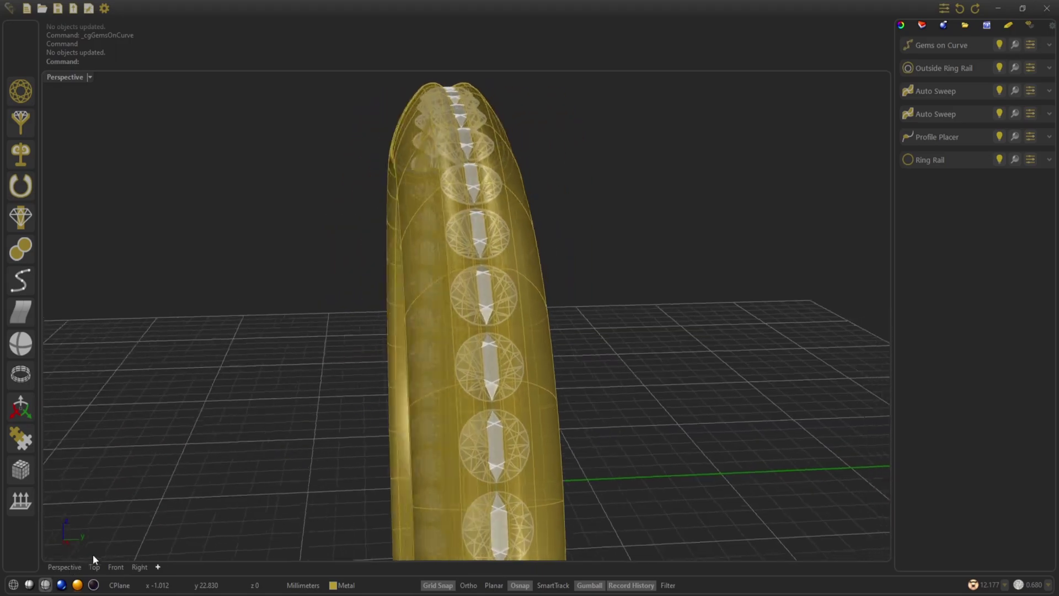
click(28, 223)
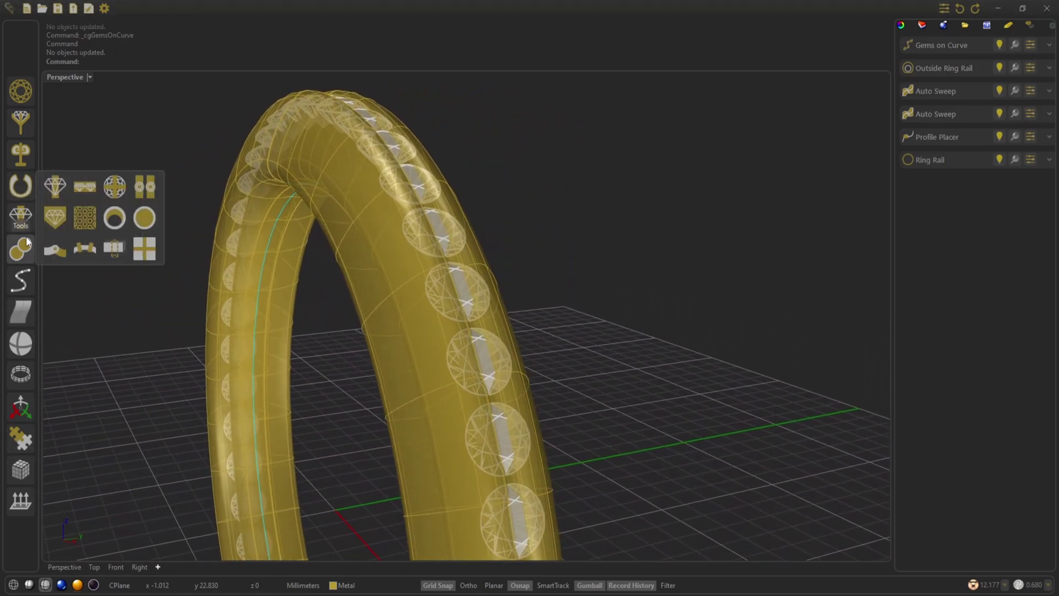
click(91, 185)
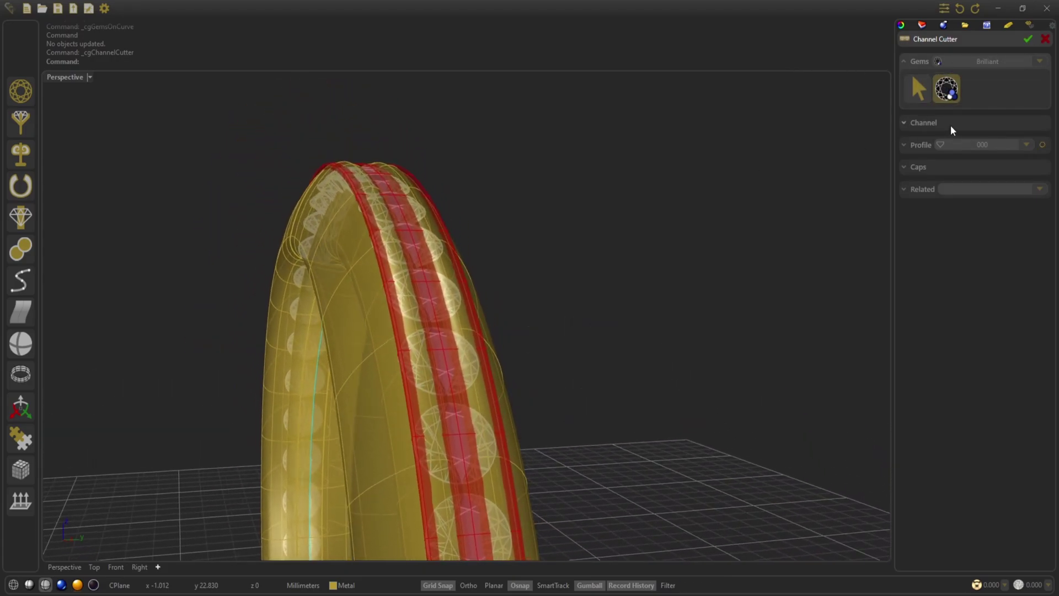
click(945, 123)
click(14, 585)
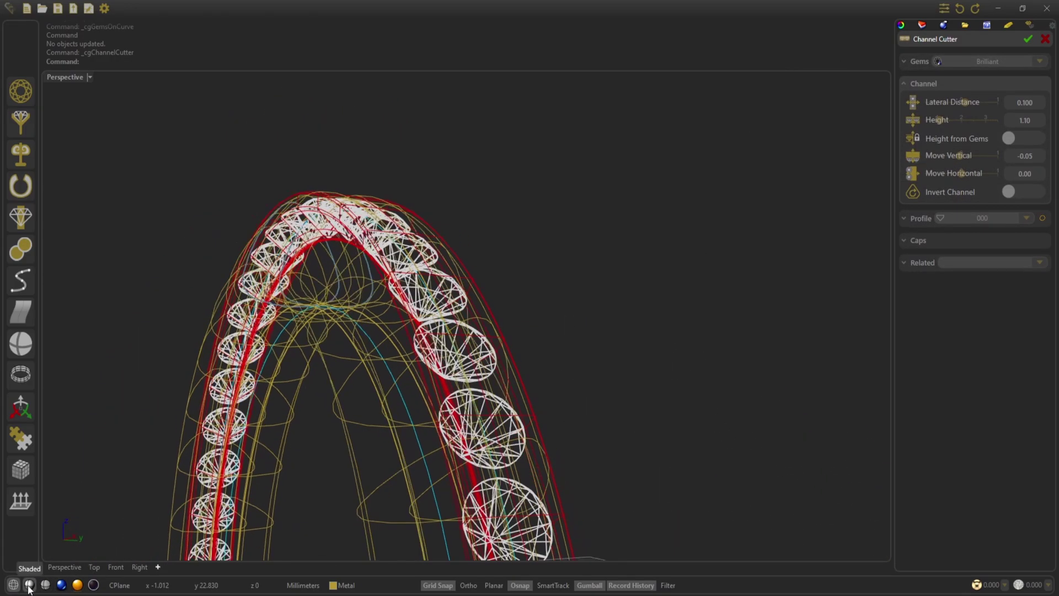
click(29, 585)
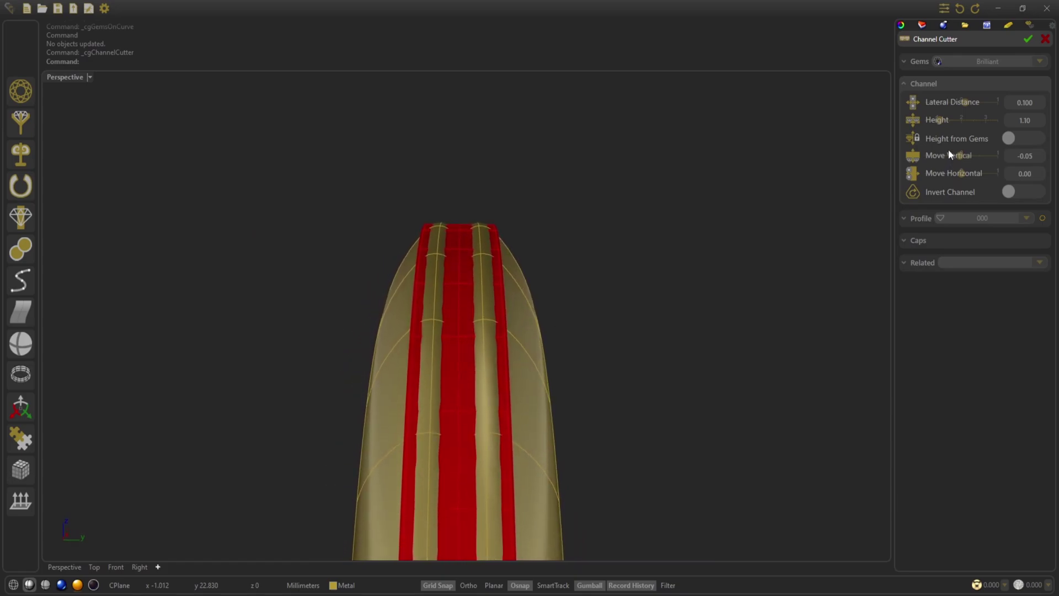
scroll(955, 122, up, 3)
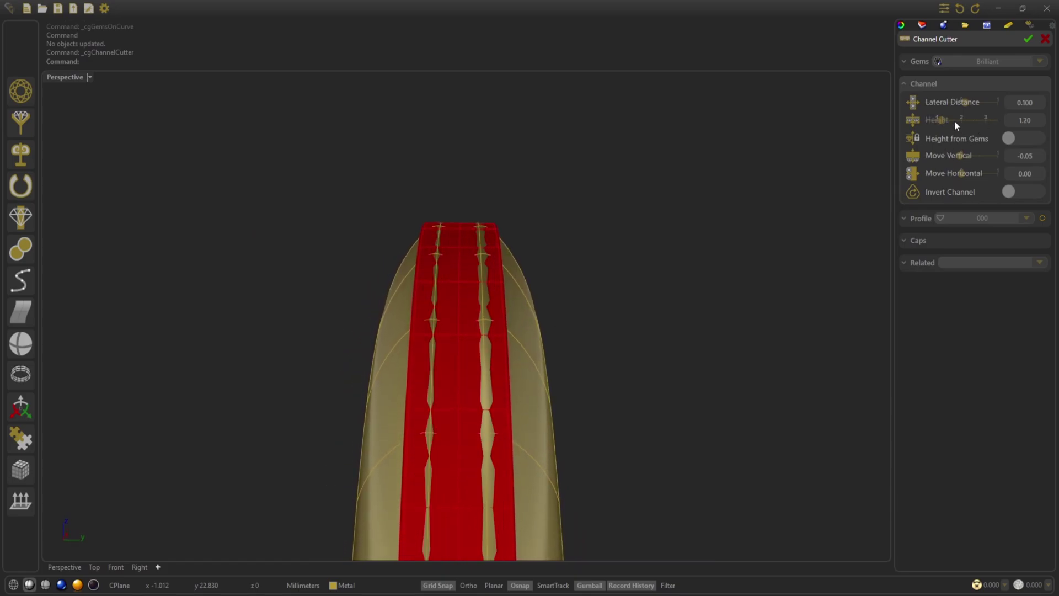
click(13, 584)
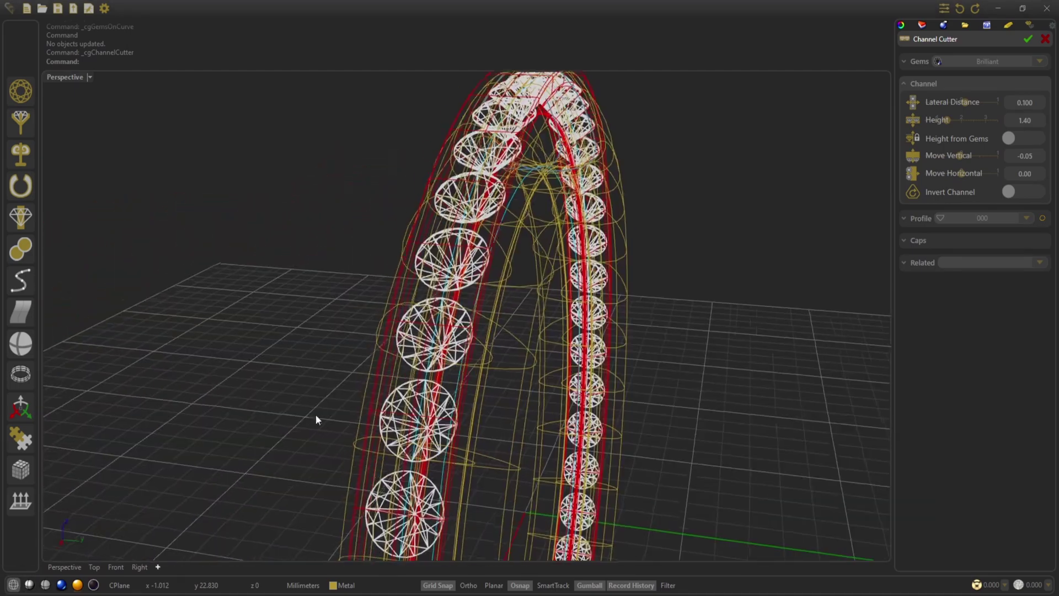
click(1029, 39)
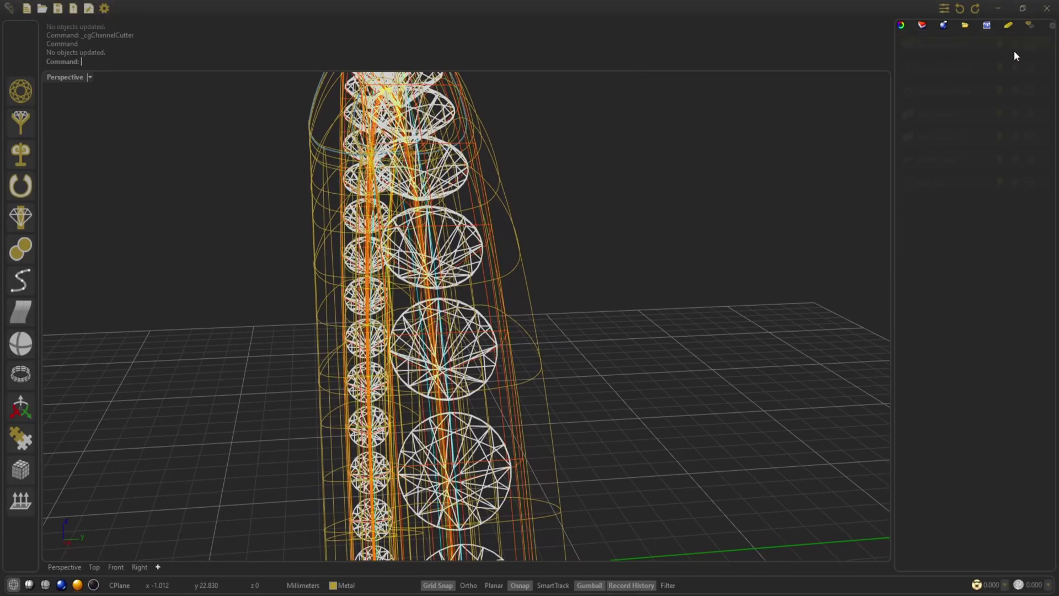
click(29, 584)
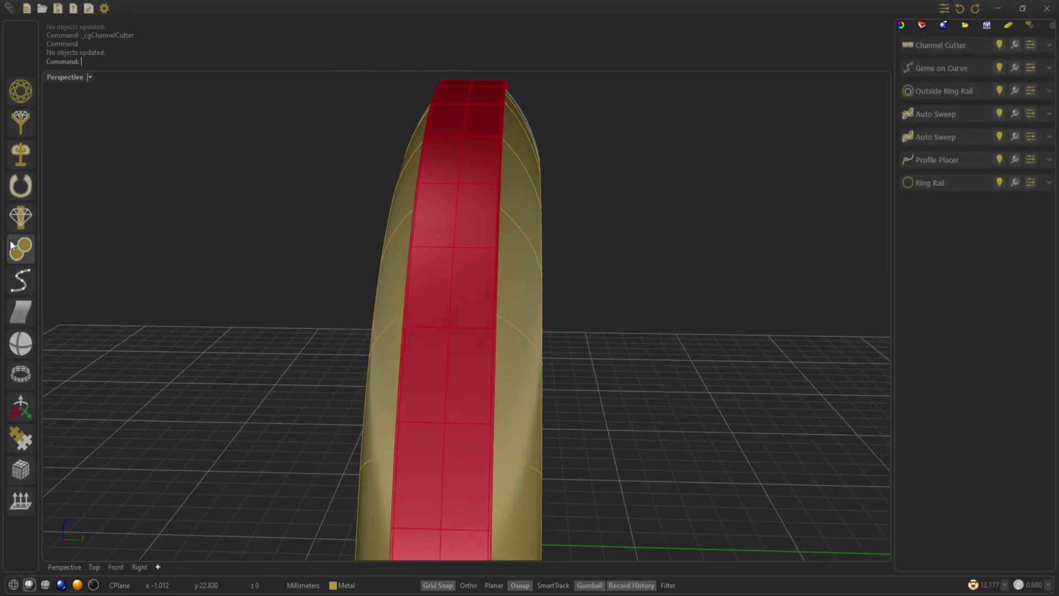
Subtract the channel cutter from both swept bands with a Boolean Difference
mouse_move(20, 248)
click(113, 261)
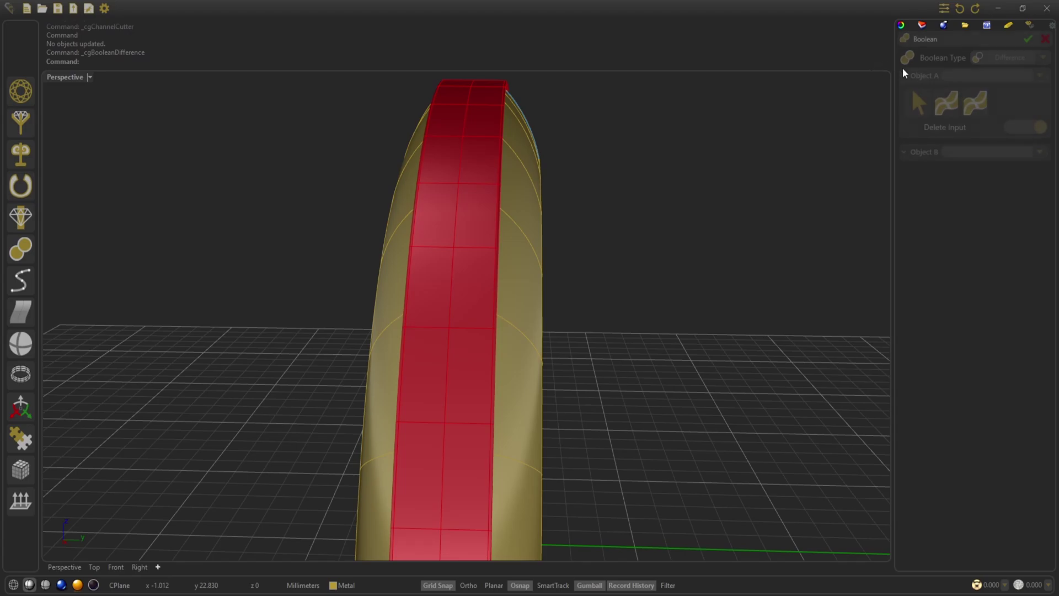
click(947, 103)
click(975, 103)
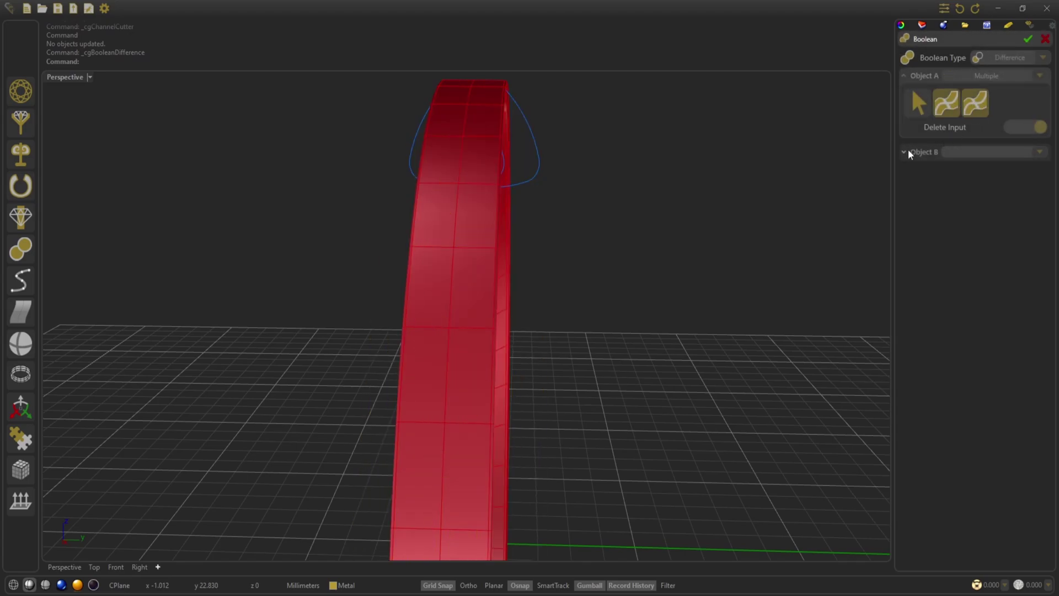
click(954, 130)
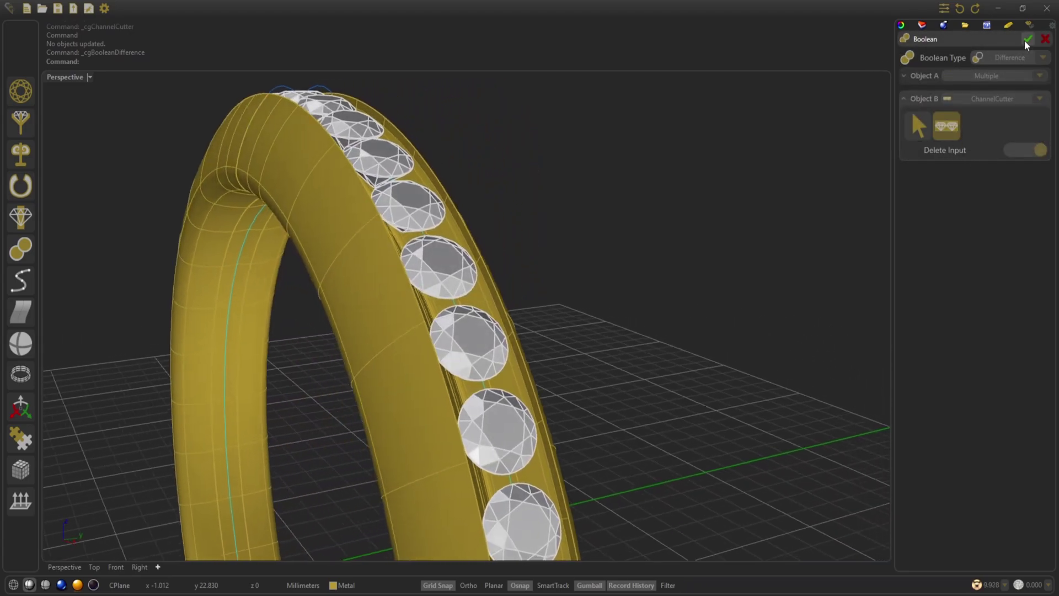
click(1026, 39)
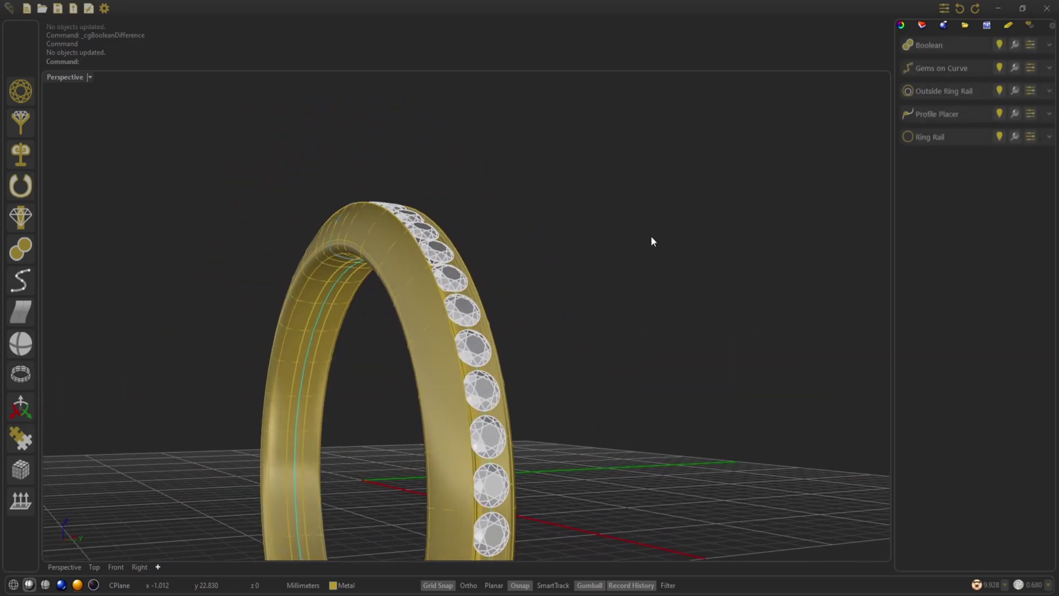
Extract an isocurve running around the side of the cut band at Y Coordinate 0.3310, with UV off
click(30, 242)
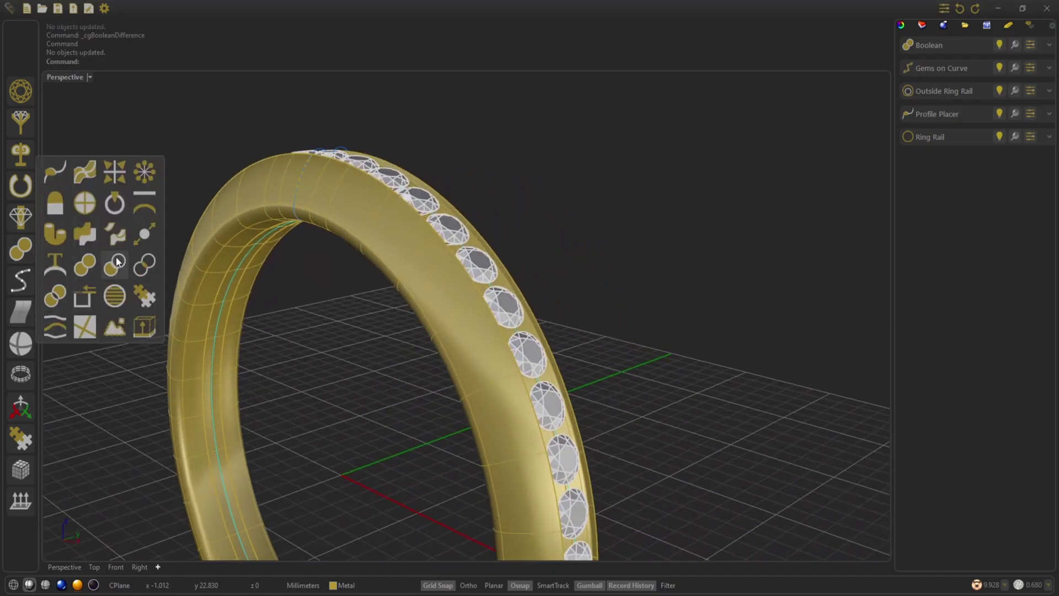
click(80, 322)
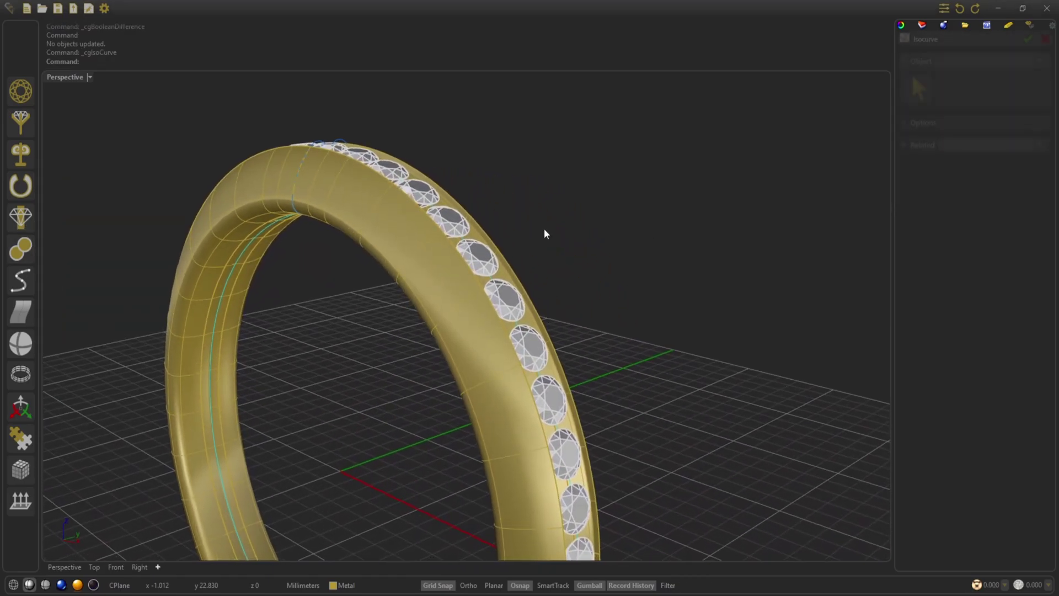
click(455, 292)
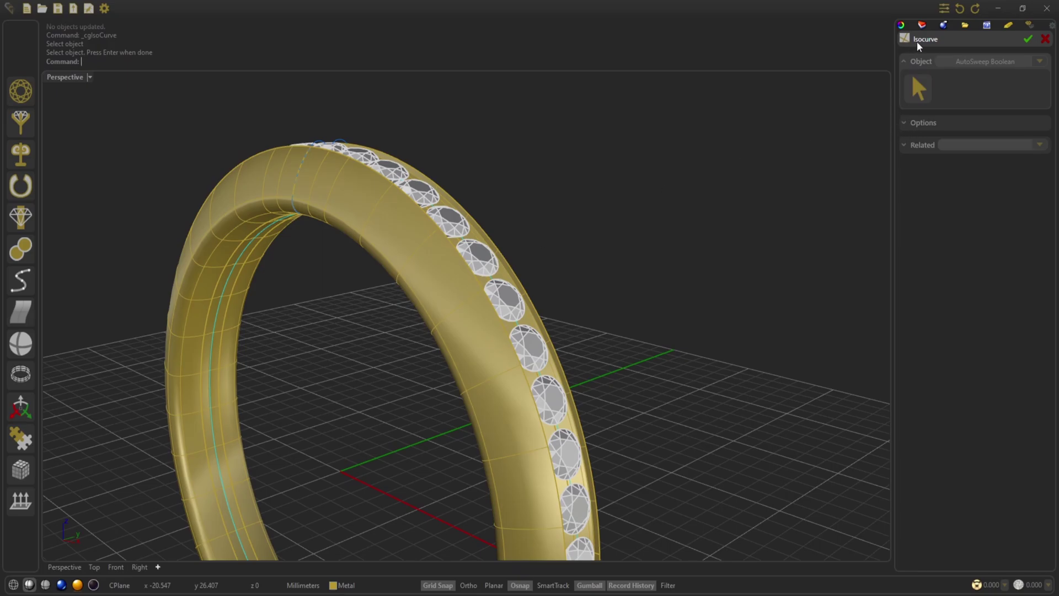
click(923, 123)
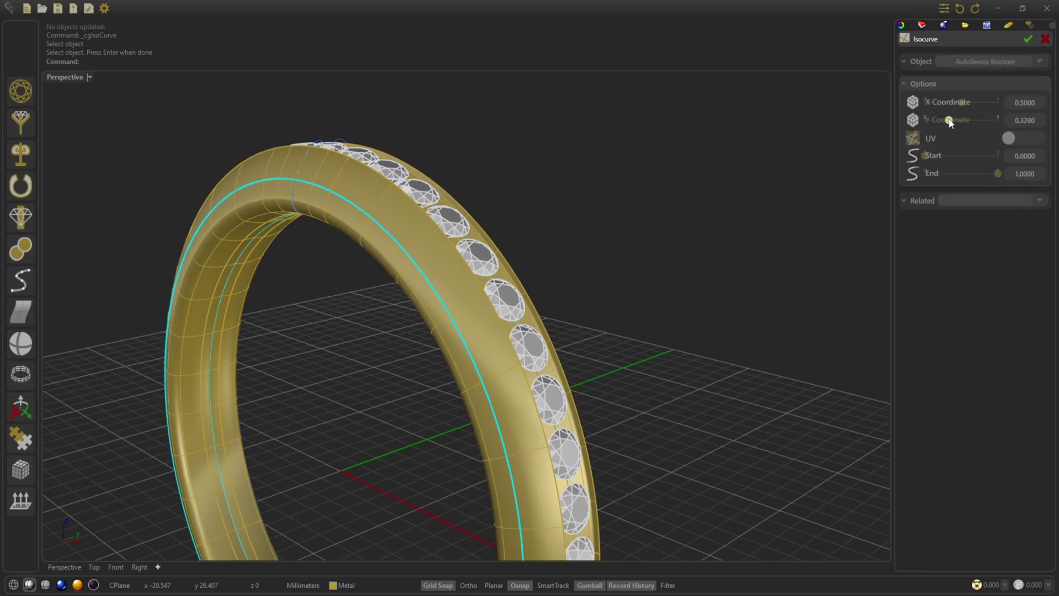
drag(950, 122, 949, 120)
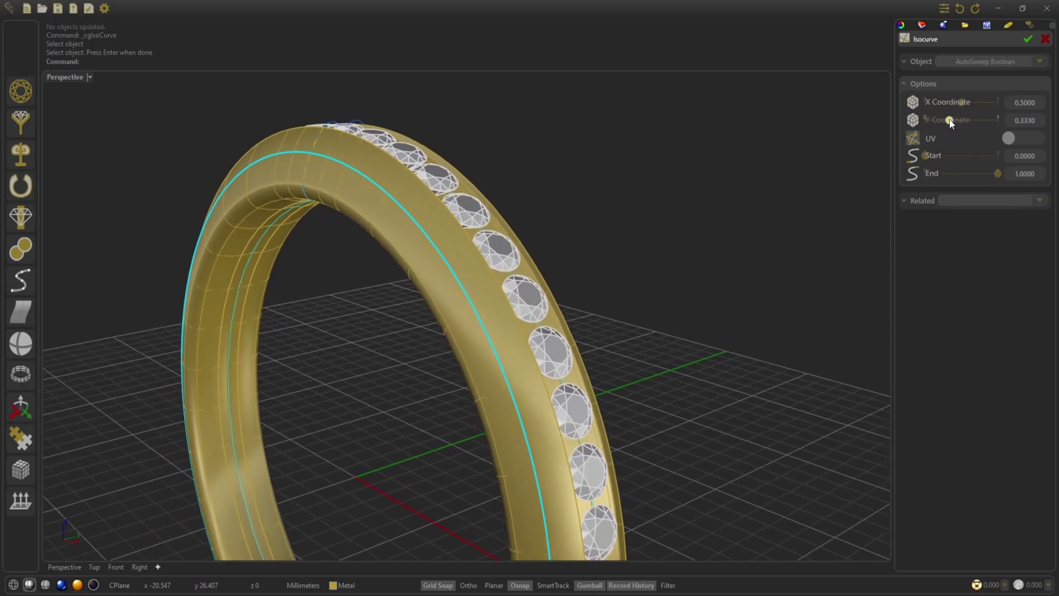
scroll(949, 120, down, 1)
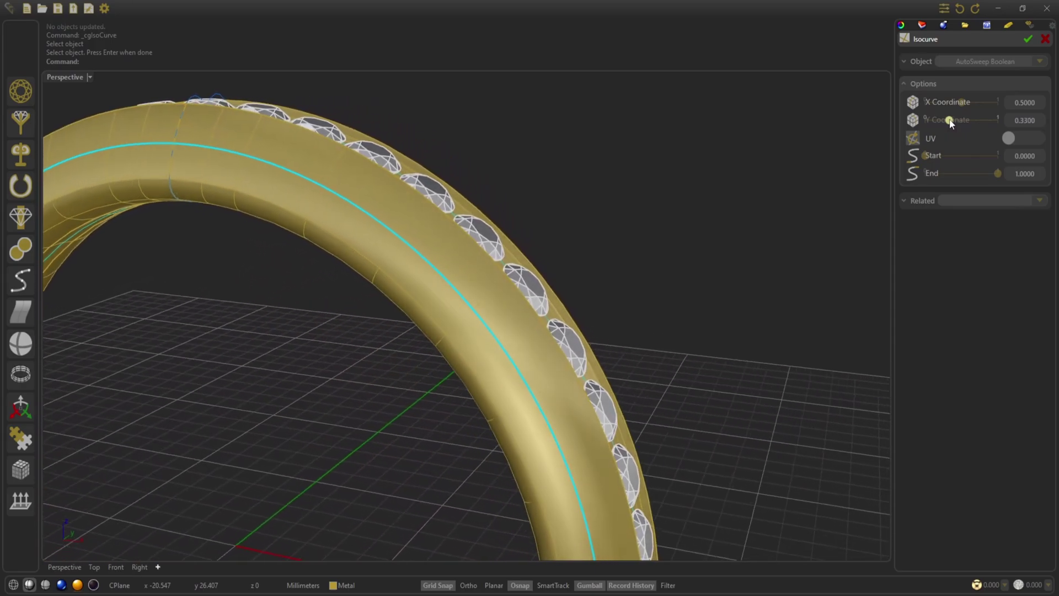
scroll(949, 120, up, 1)
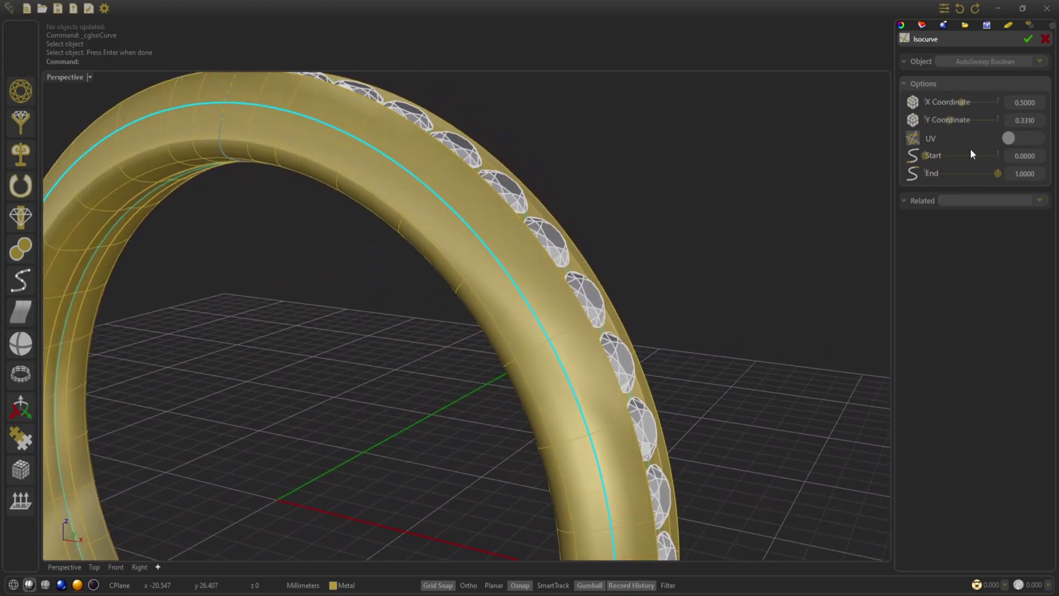
click(1027, 43)
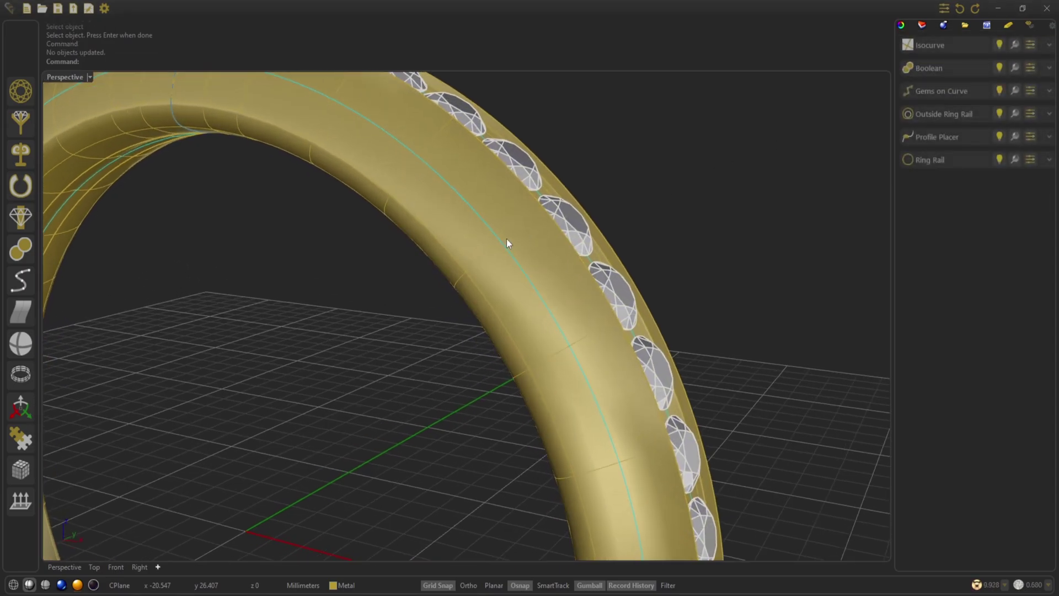
Add a Gems on Curve row along the side isocurve, using the second AutoSweep Boolean band as its orienting object
click(471, 238)
right_drag(471, 234, 436, 233)
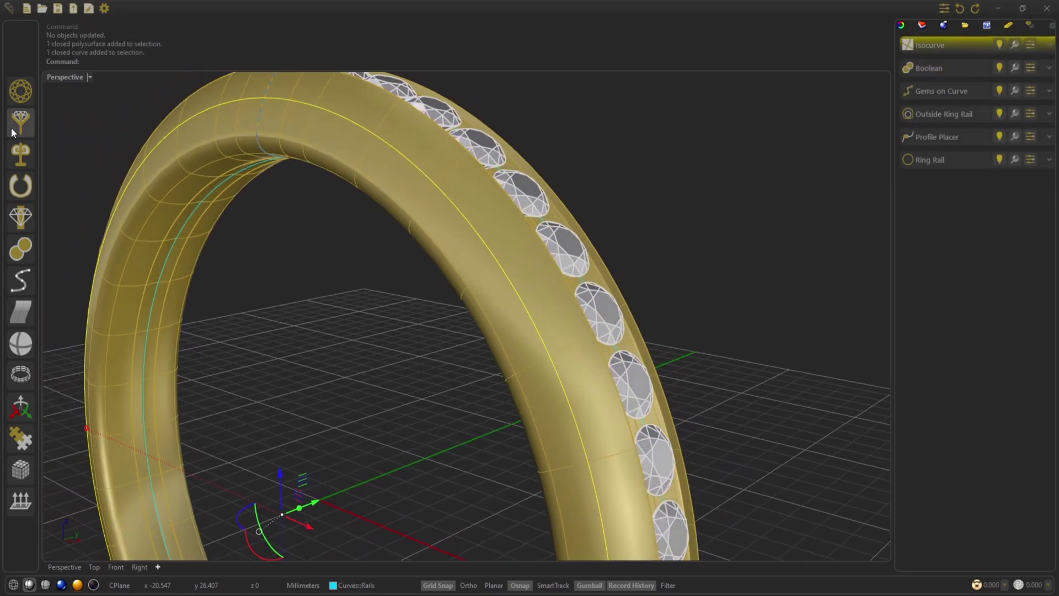
click(22, 91)
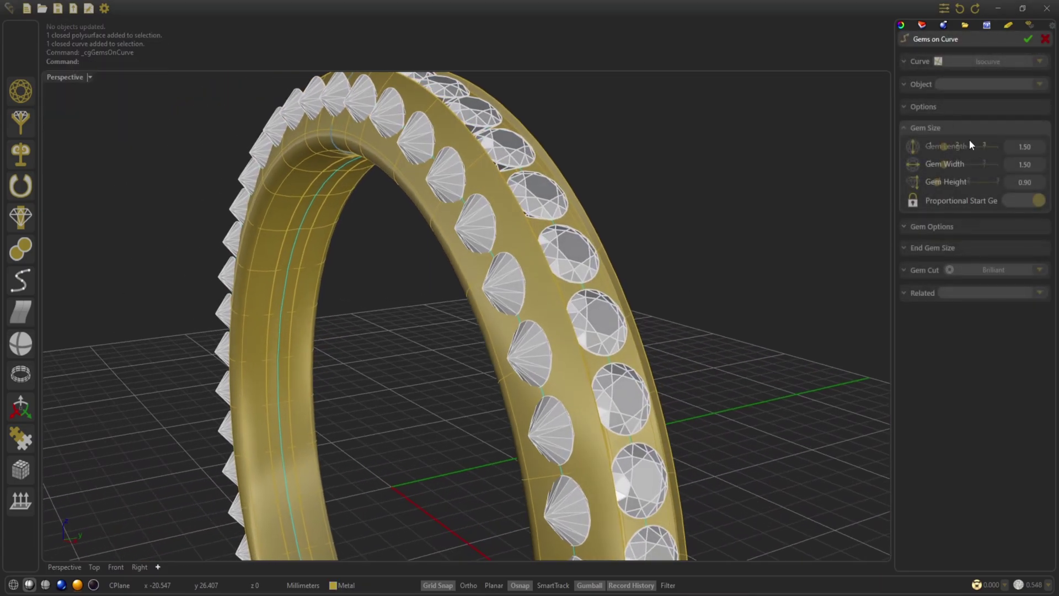
click(945, 84)
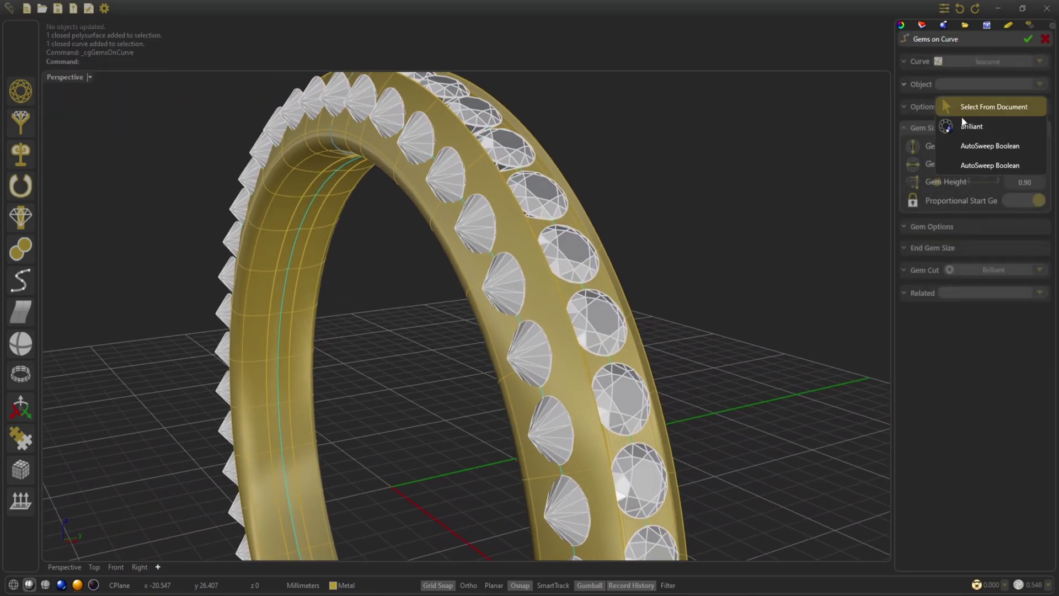
click(976, 165)
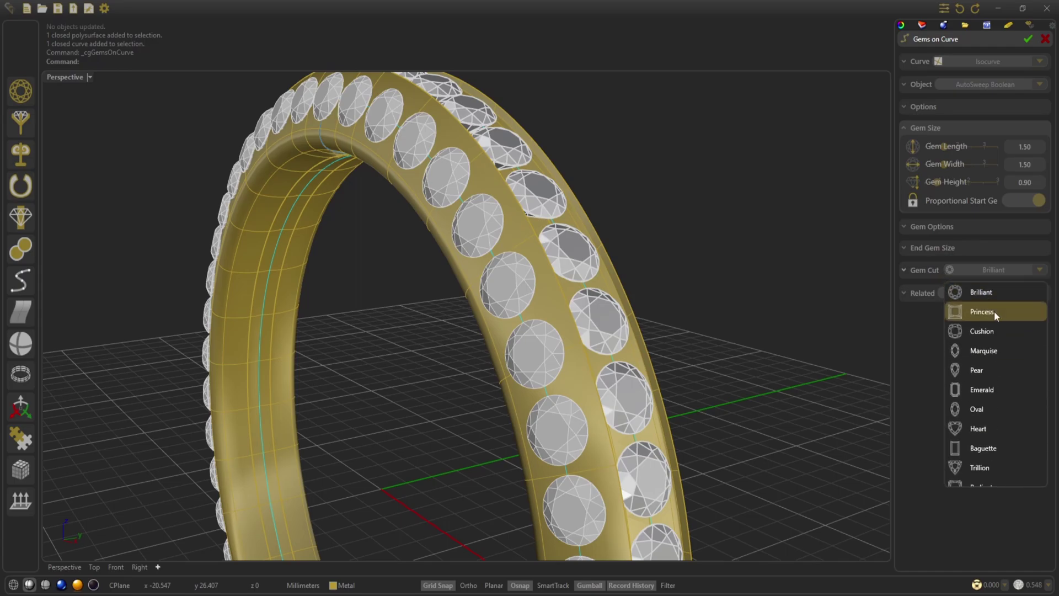
Change the side gem row to the Radiant cut with Table gem placement, and accept it
scroll(981, 465, down, 2)
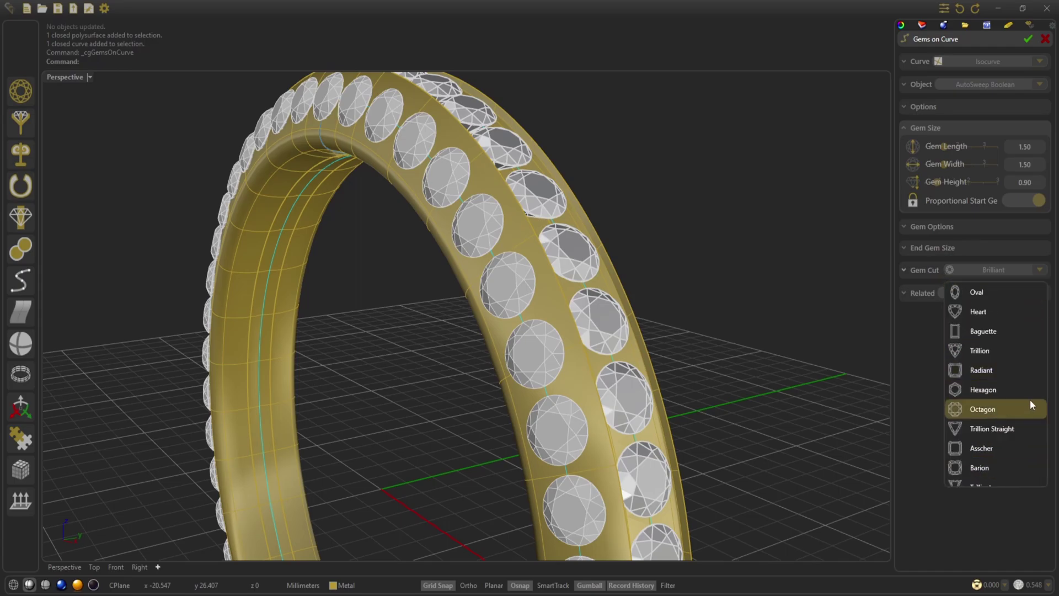
click(1016, 372)
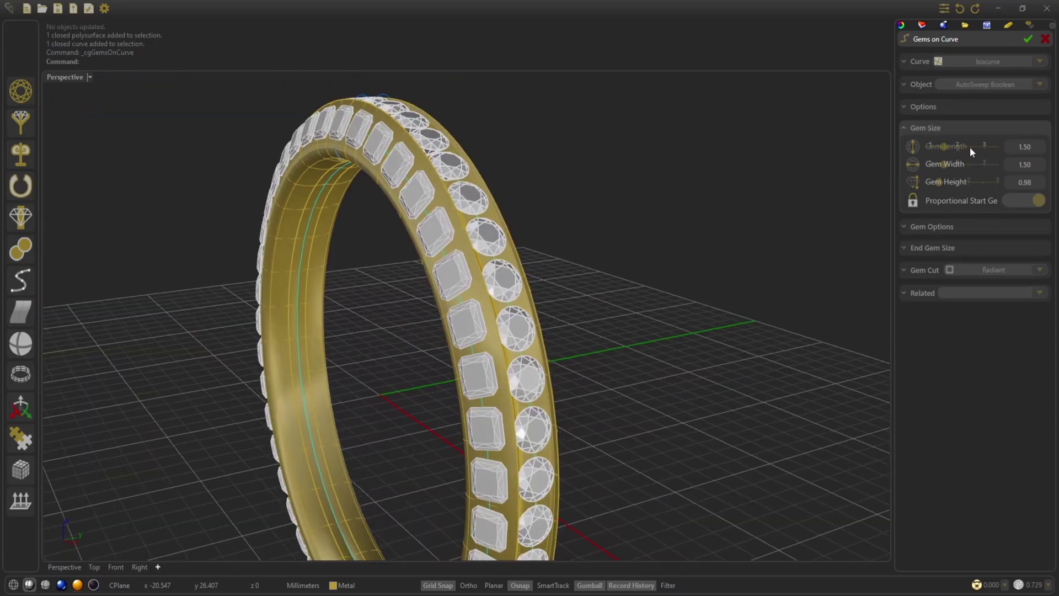
click(938, 227)
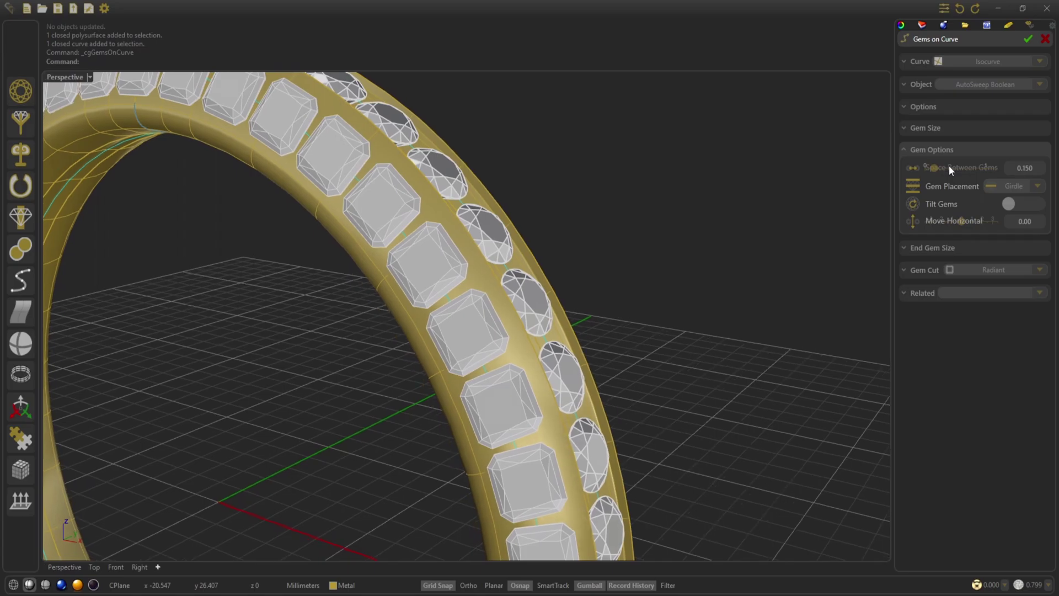
click(949, 167)
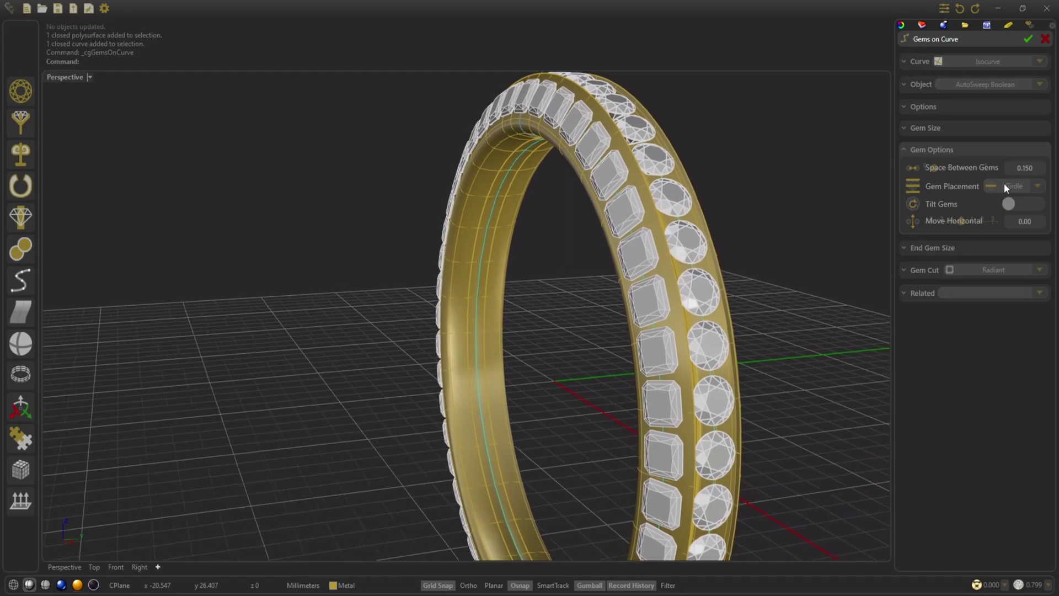
click(1008, 186)
click(1012, 230)
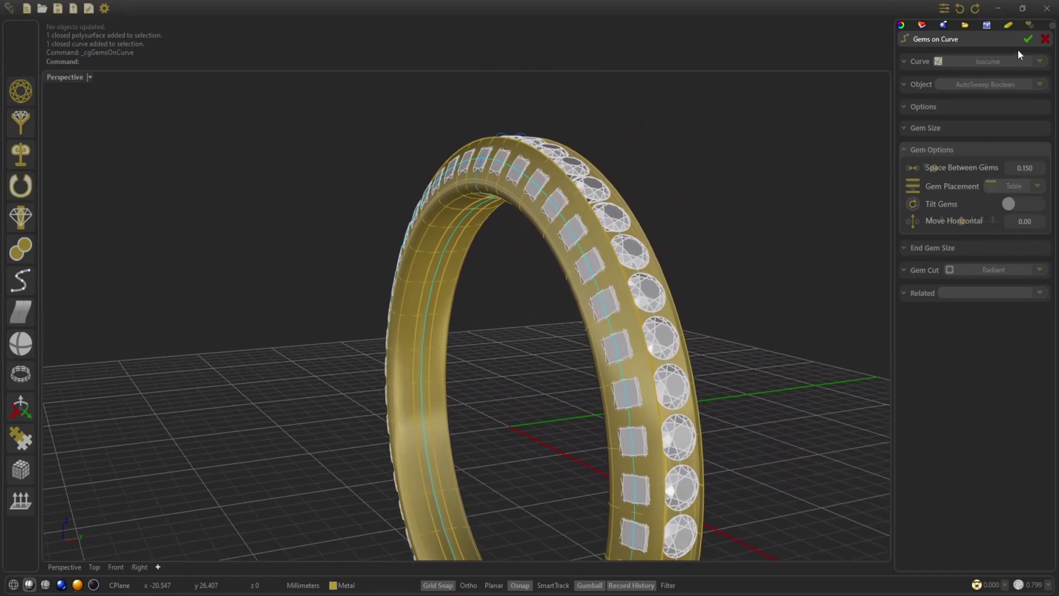
click(1026, 39)
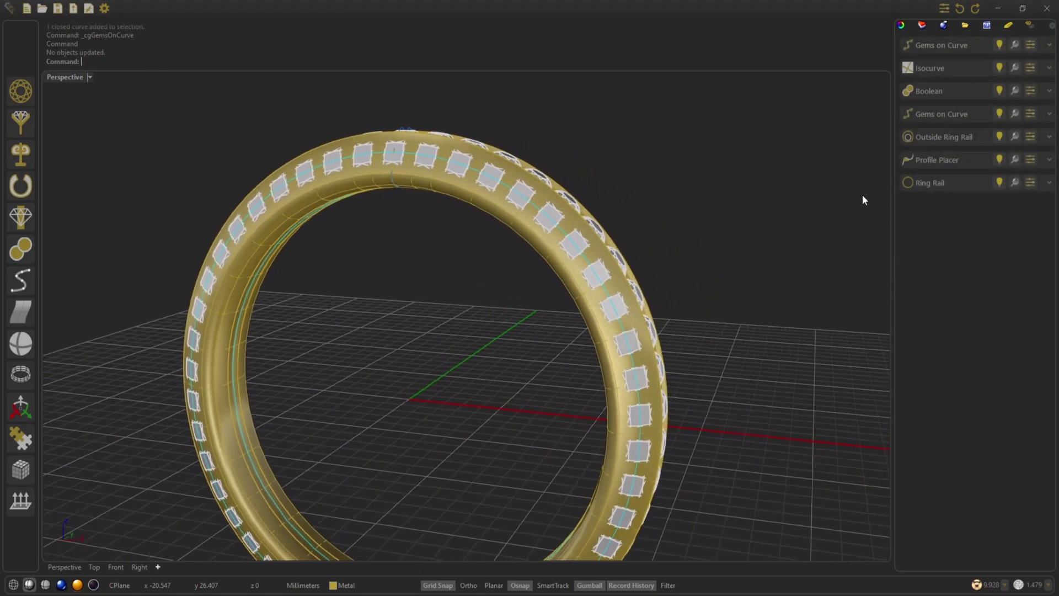
Add a Prongs Row to the brilliant gems with prong height 0.150 and Move Horizontal 0.200
click(493, 247)
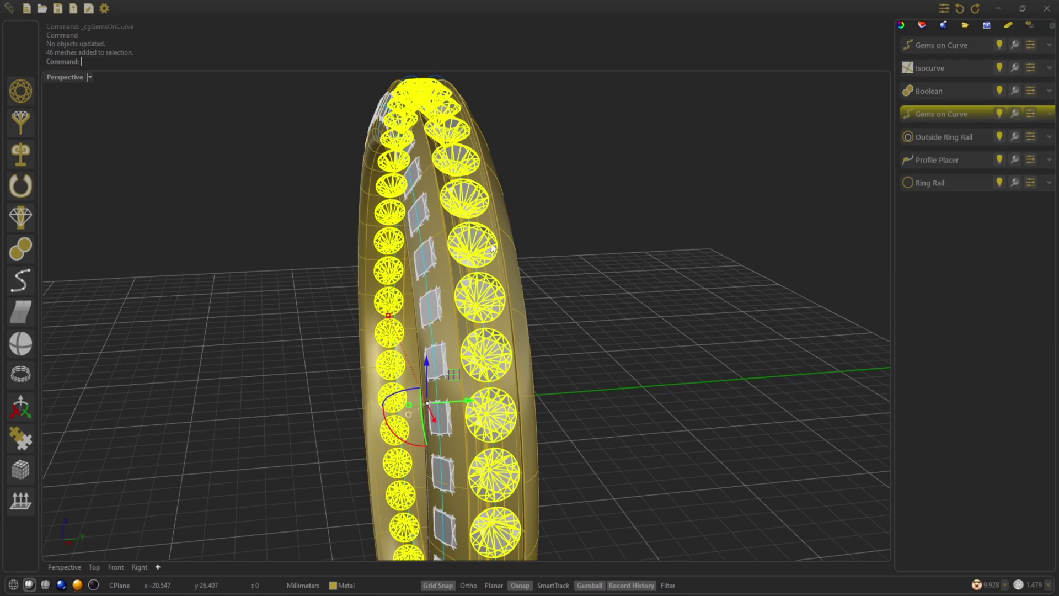
click(20, 130)
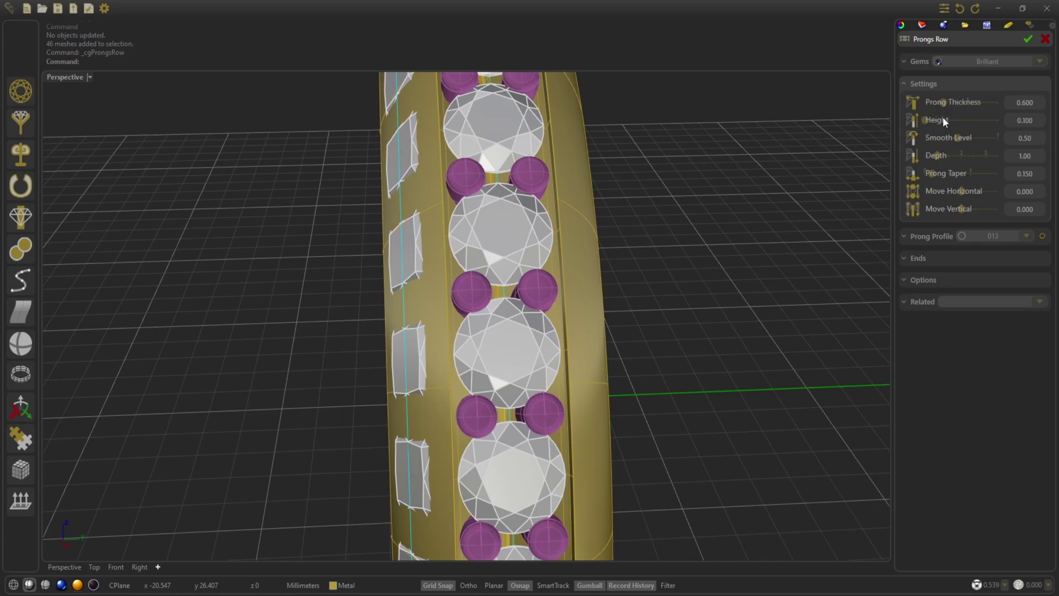
click(941, 120)
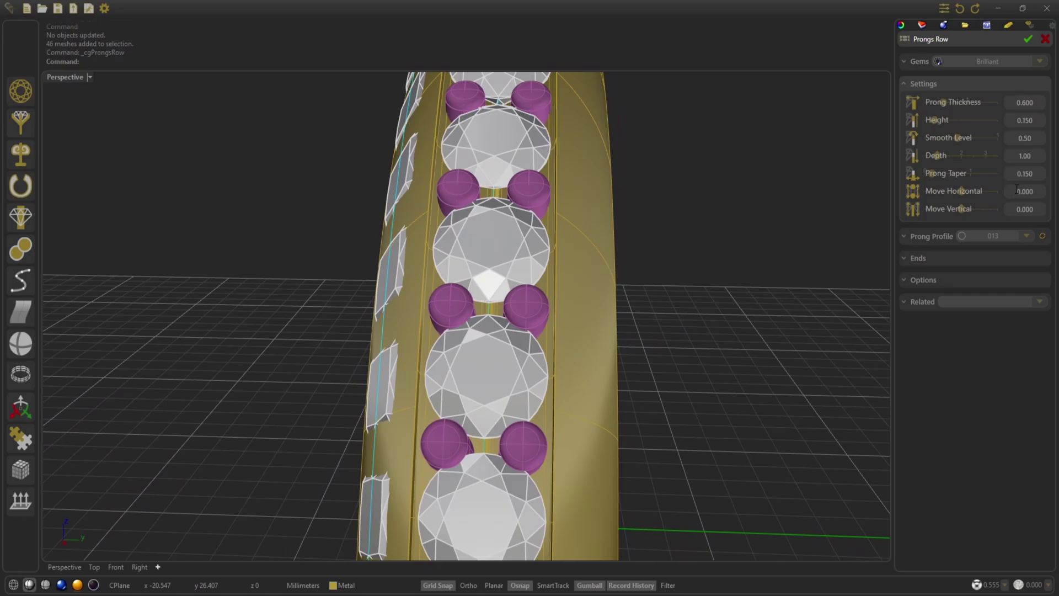
scroll(1016, 189, up, 1)
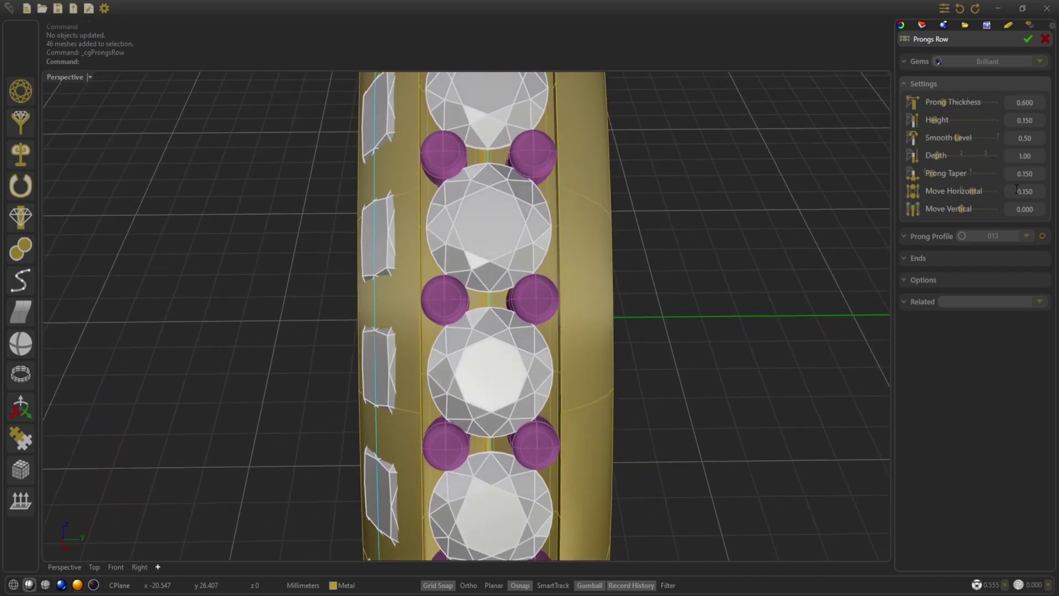
scroll(1017, 189, up, 1)
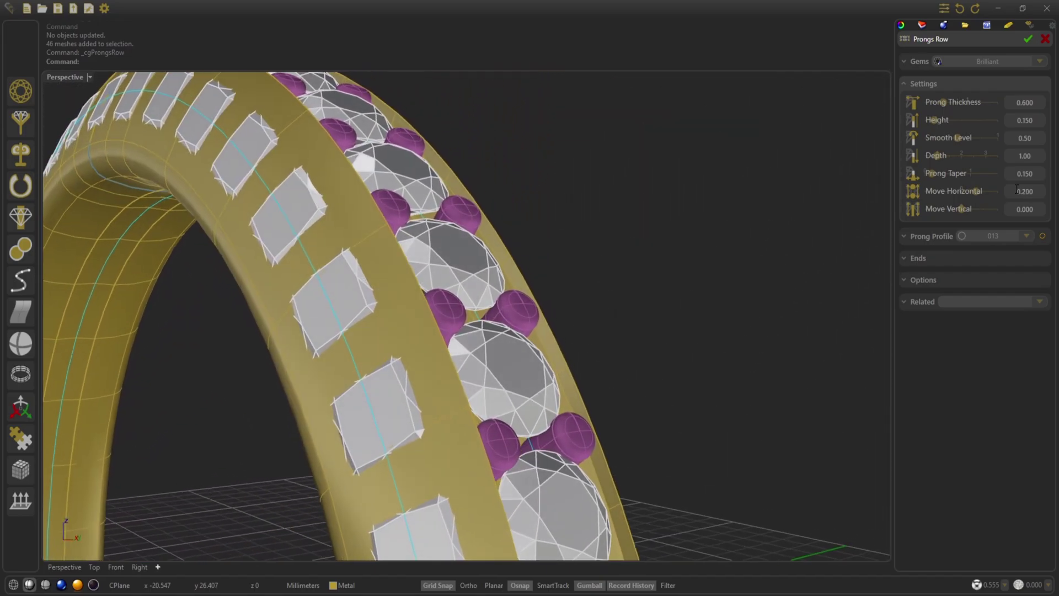
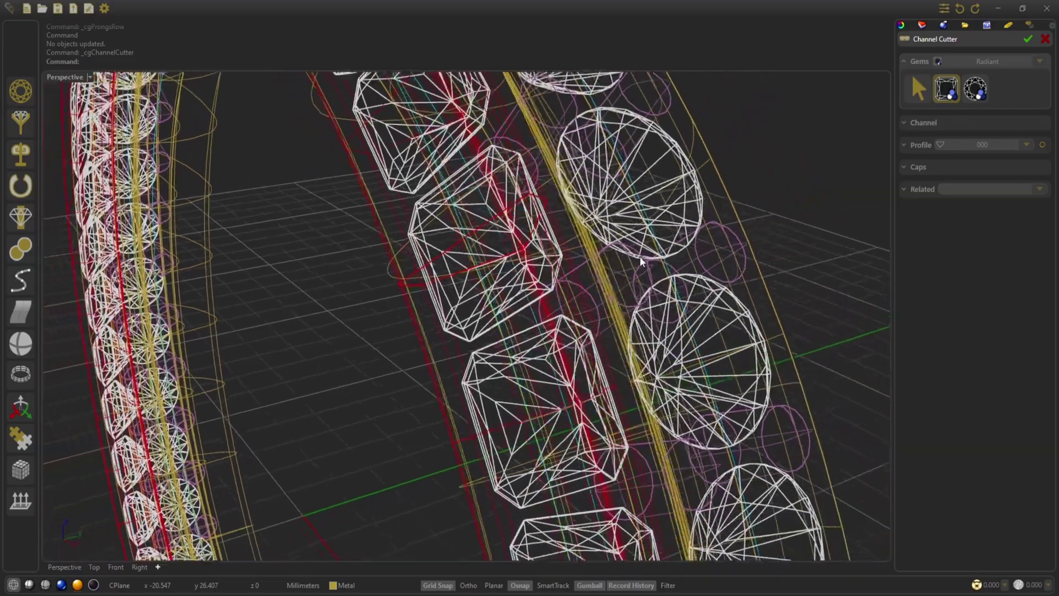
Set the radiant gems' Channel Cutter to lateral distance 0.100, height 1.30 and Move Vertical -0.05, check it in wireframe, and accept
right_drag(629, 268, 565, 288)
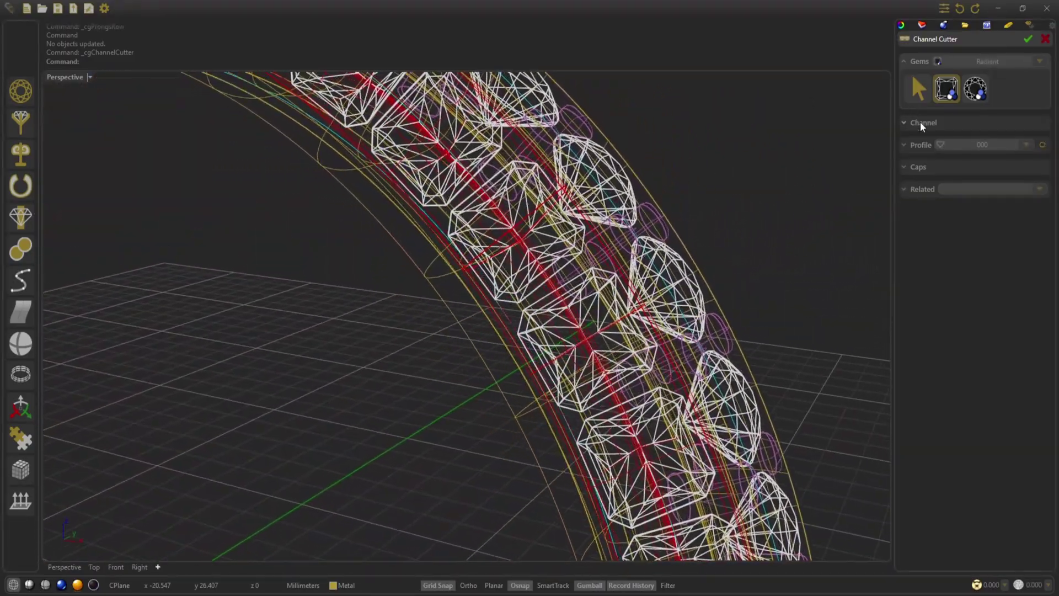
click(921, 122)
scroll(958, 119, up, 1)
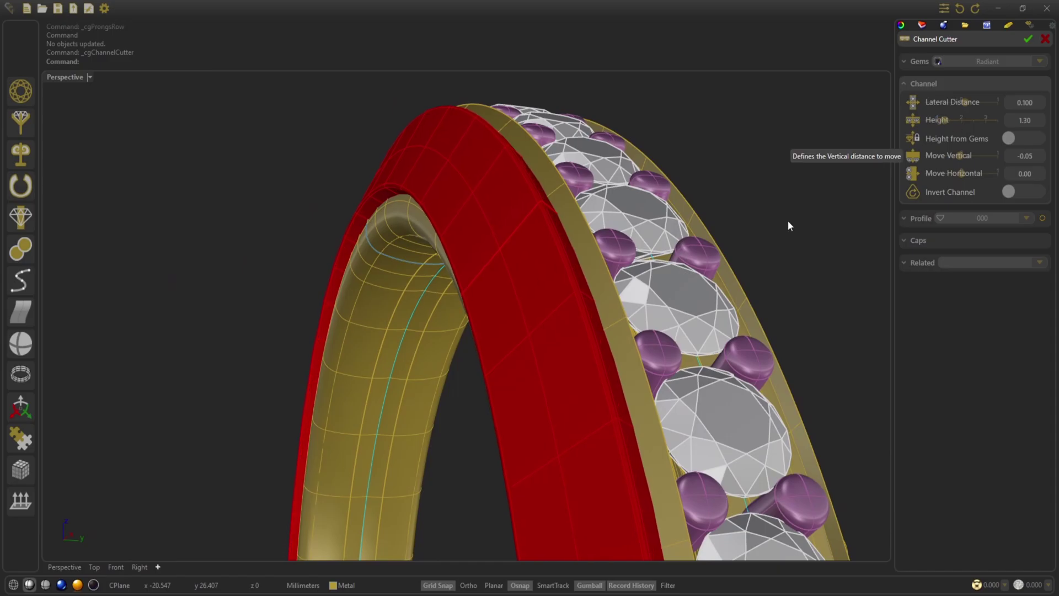
click(13, 586)
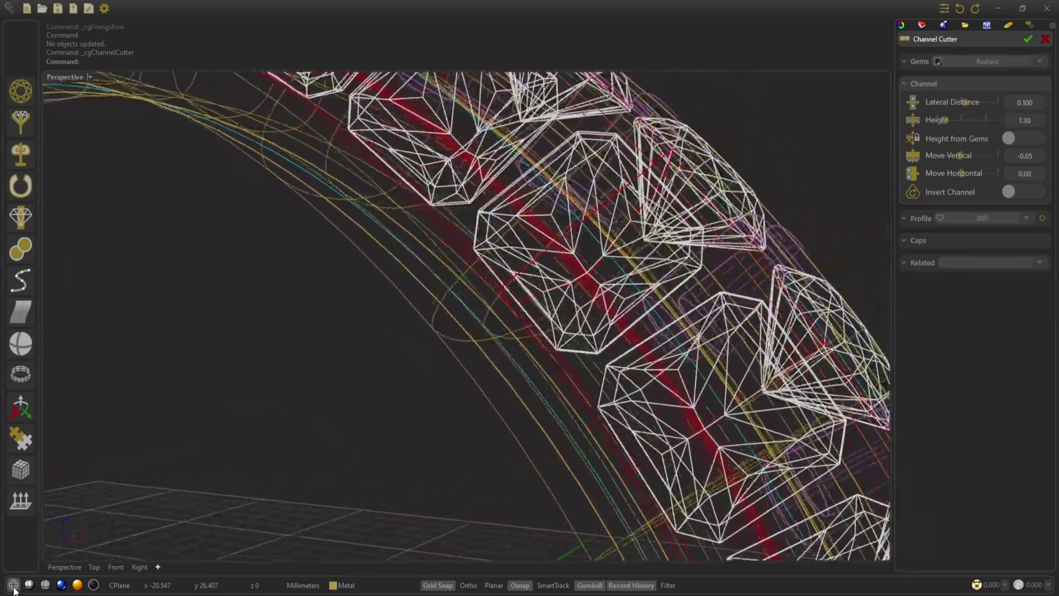
mouse_move(13, 585)
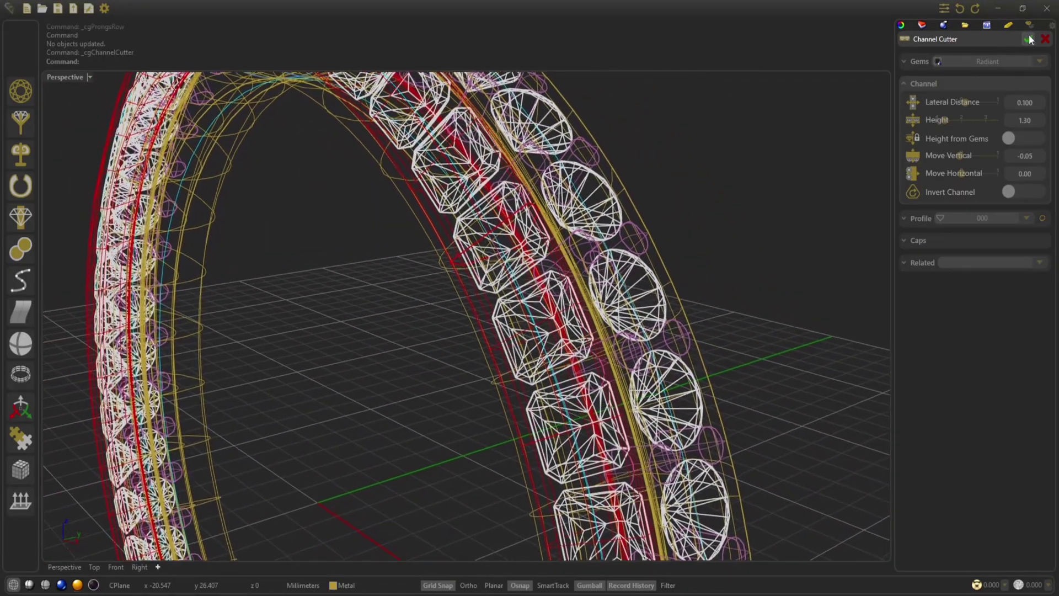
click(1030, 37)
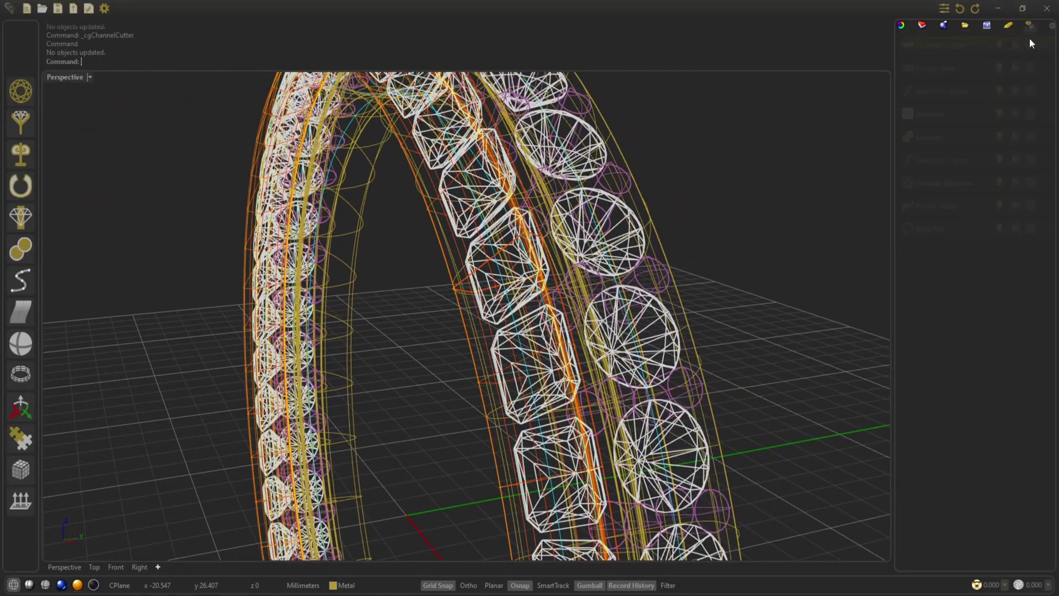
Mirror the radiant gem row and its channel cutter to the opposite side of the ring
click(21, 248)
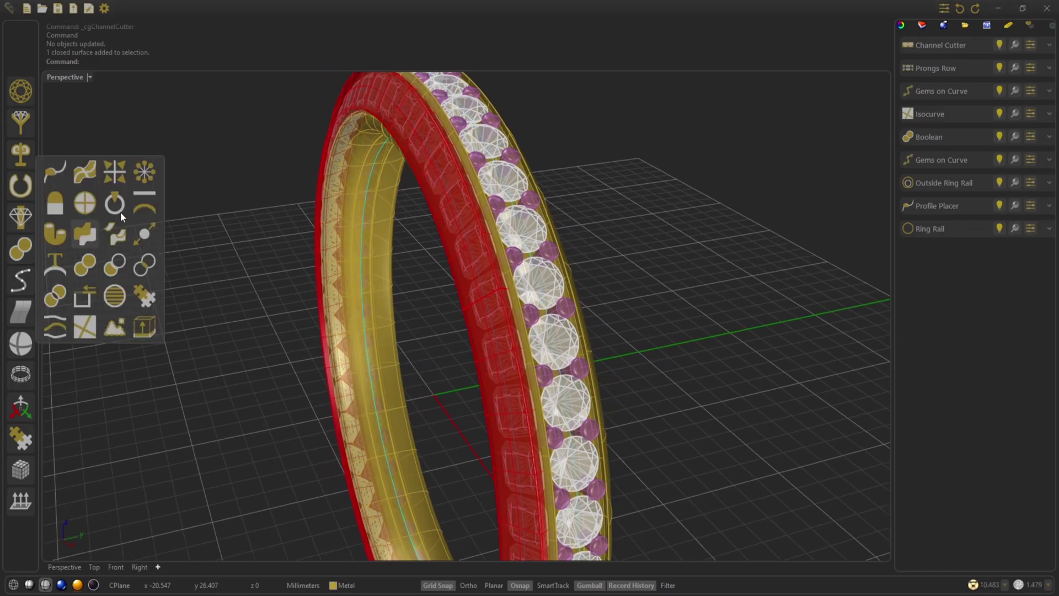
click(115, 175)
click(921, 59)
click(969, 91)
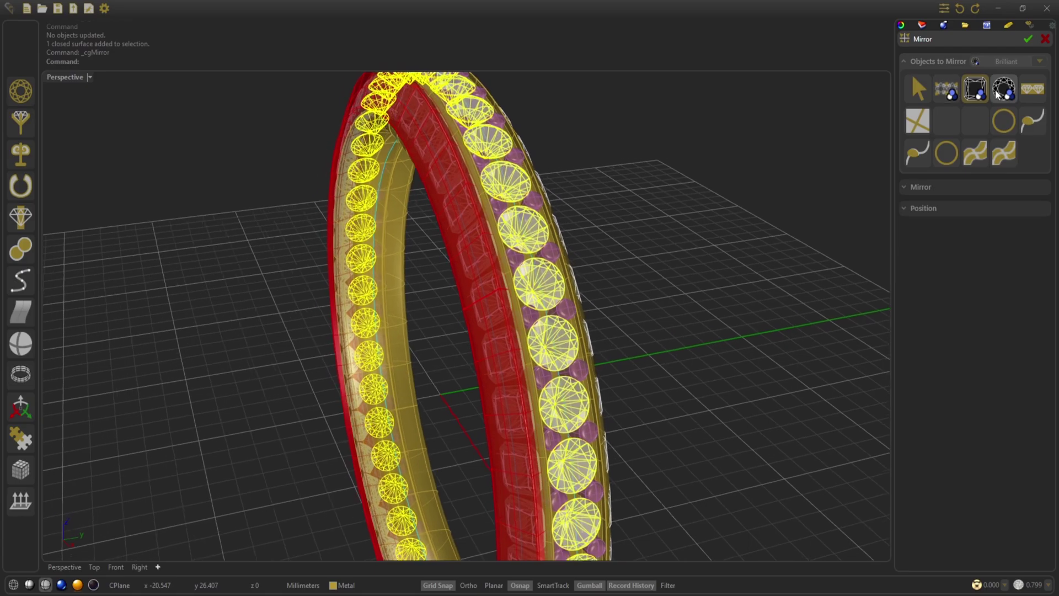
click(1033, 89)
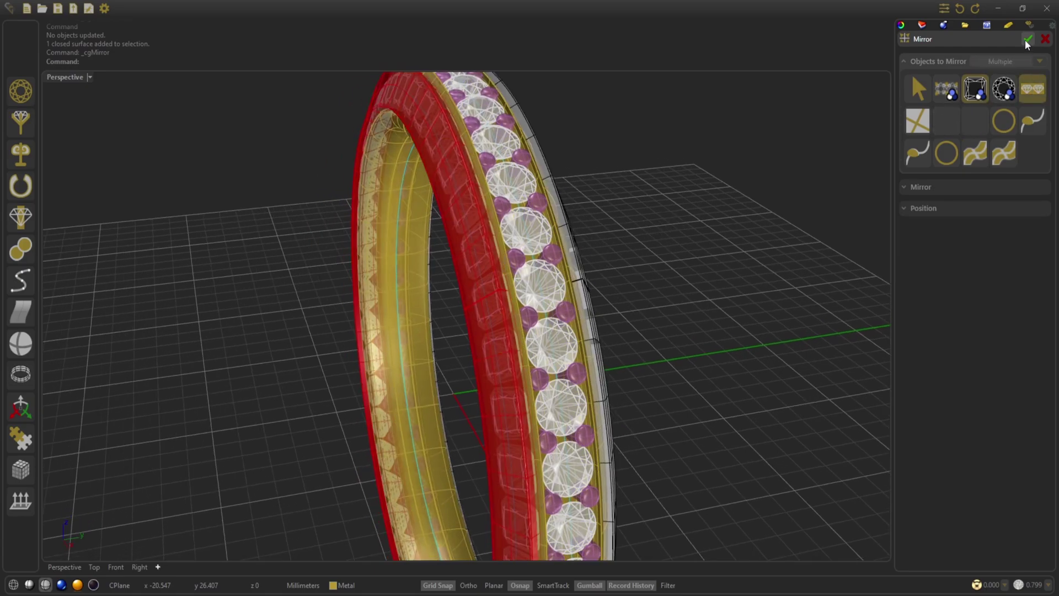
click(1028, 40)
Subtract the side channel cutter and its mirrored copy from both swept bands with a Boolean Difference, turning off Delete Input for the cutters
right_drag(428, 270, 475, 260)
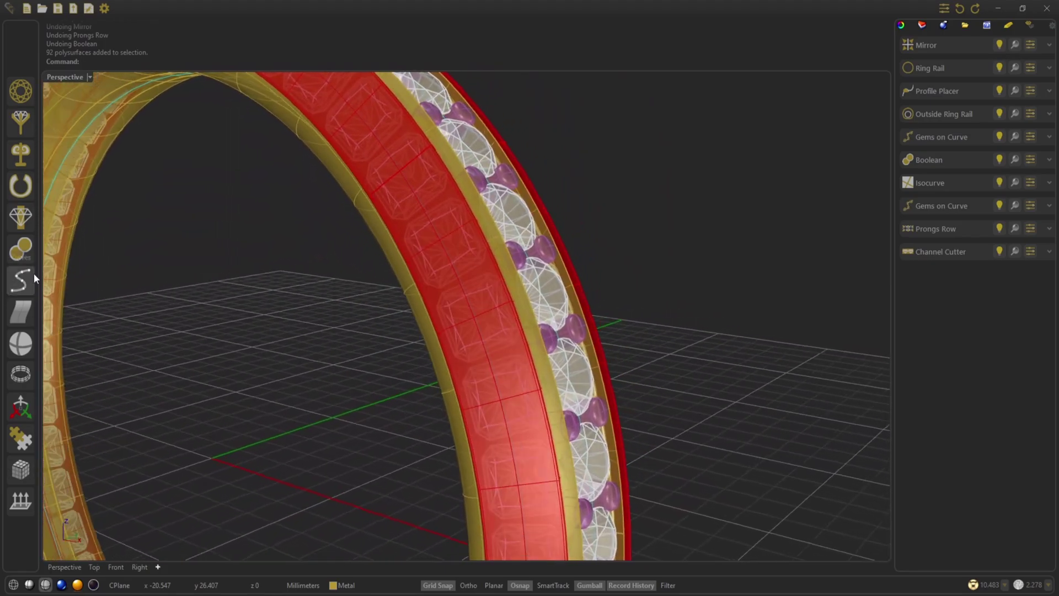
click(25, 255)
click(116, 266)
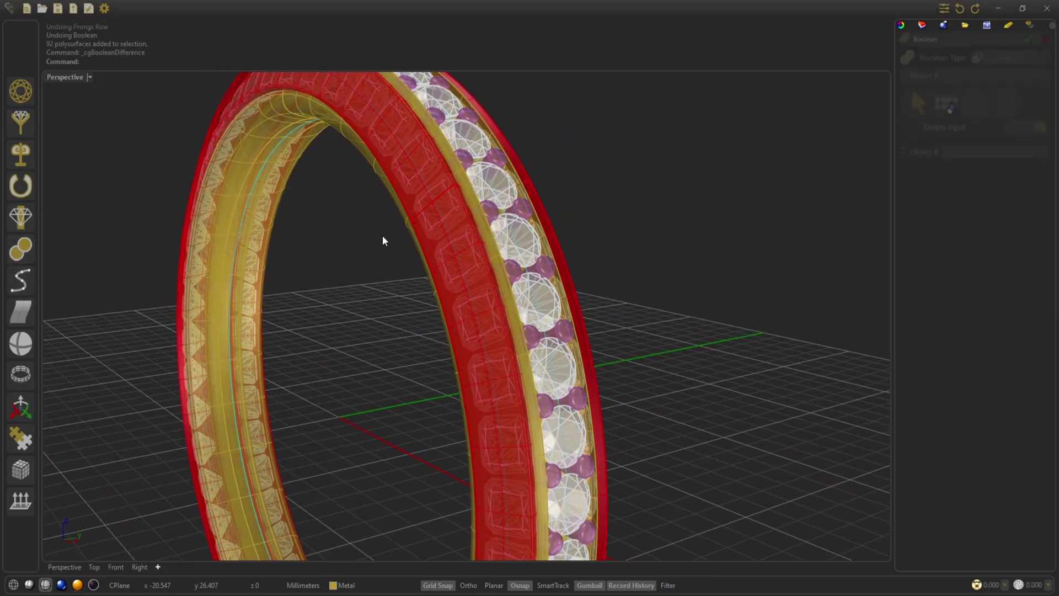
click(944, 103)
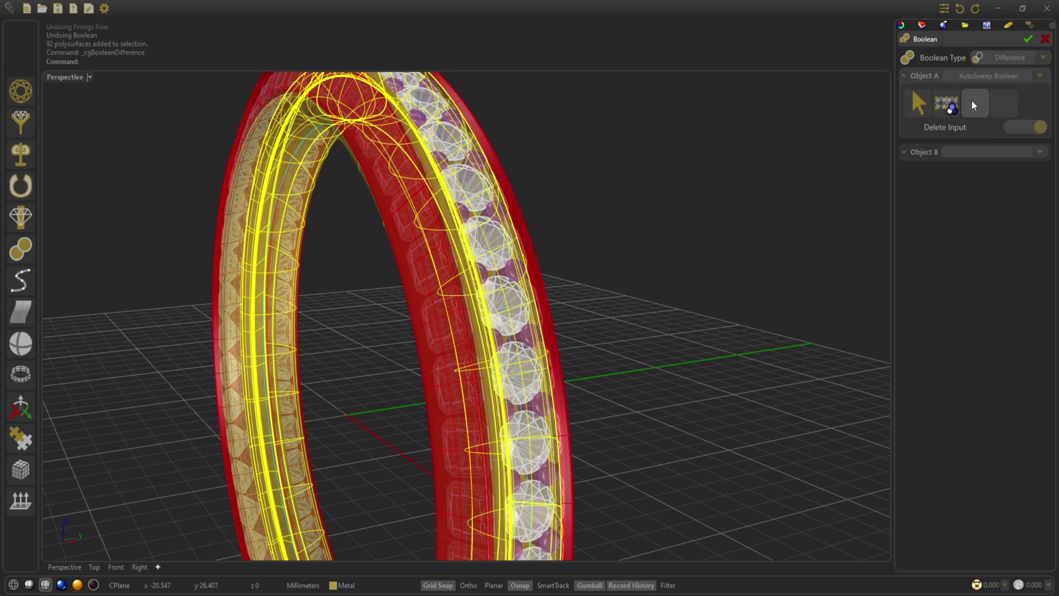
click(975, 106)
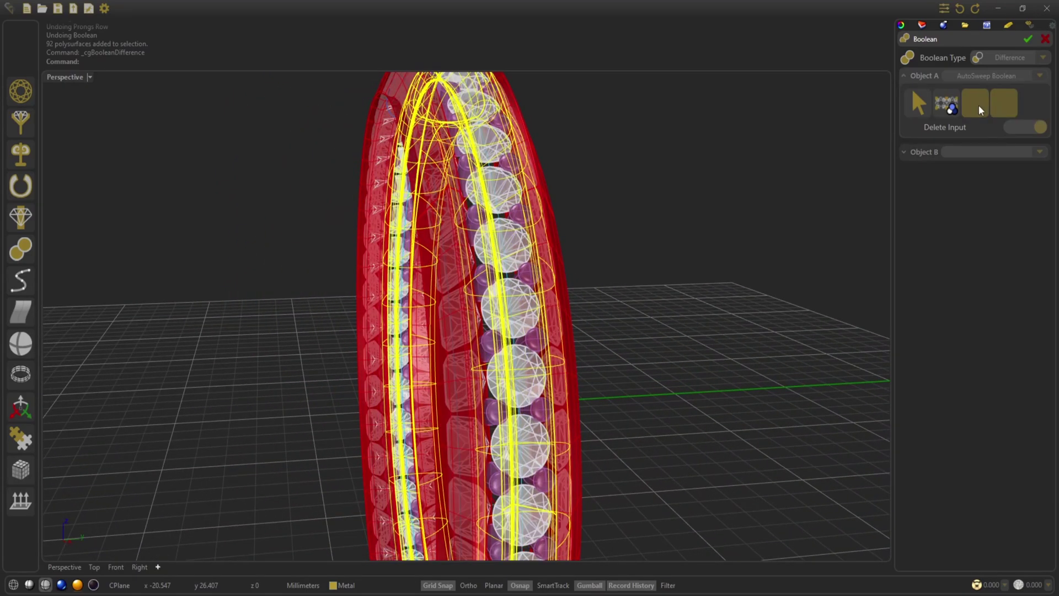
click(923, 154)
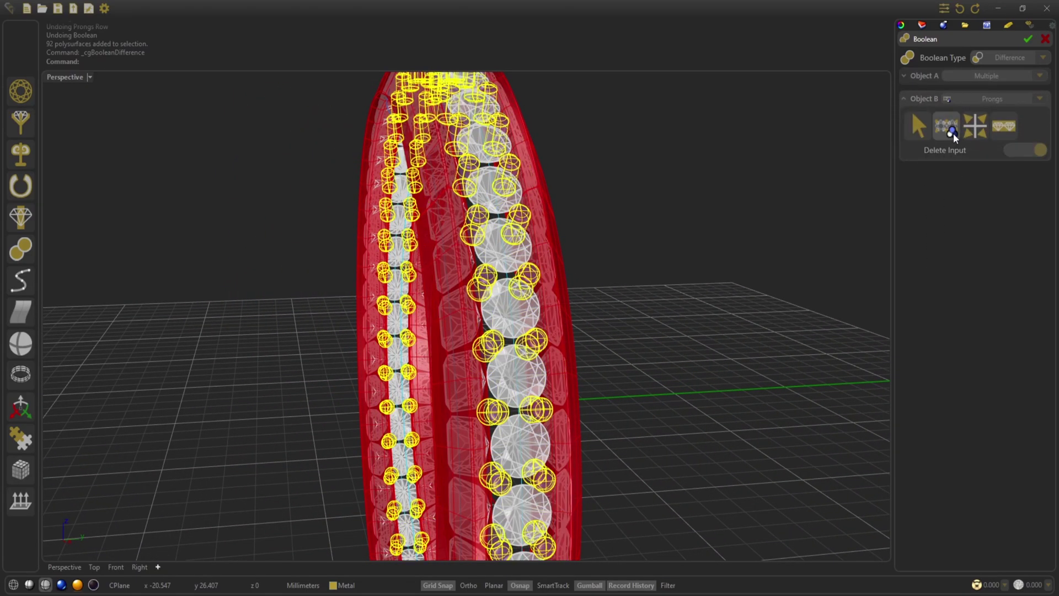
click(975, 126)
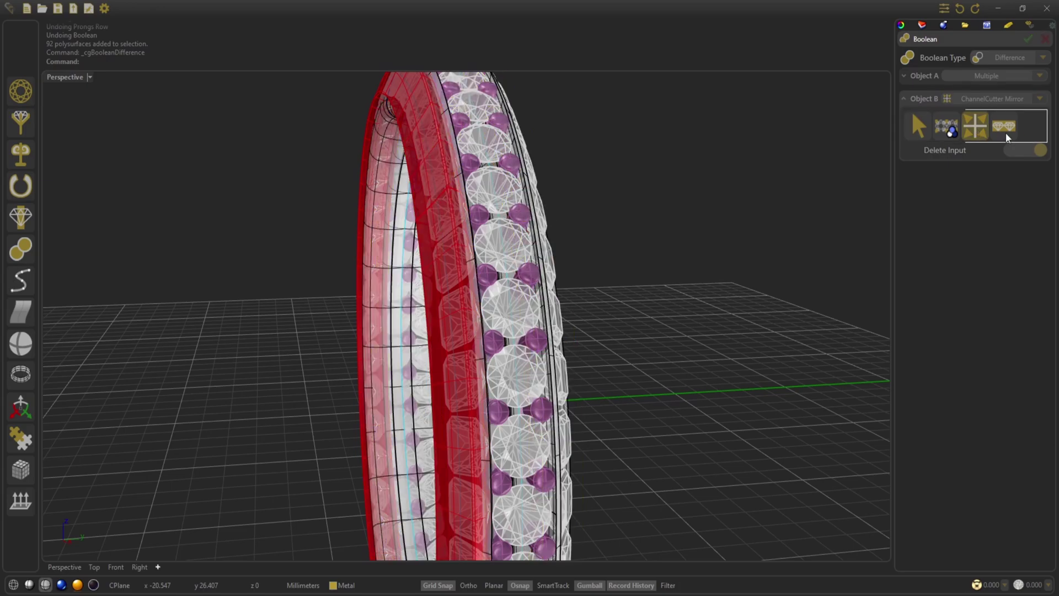
click(1005, 127)
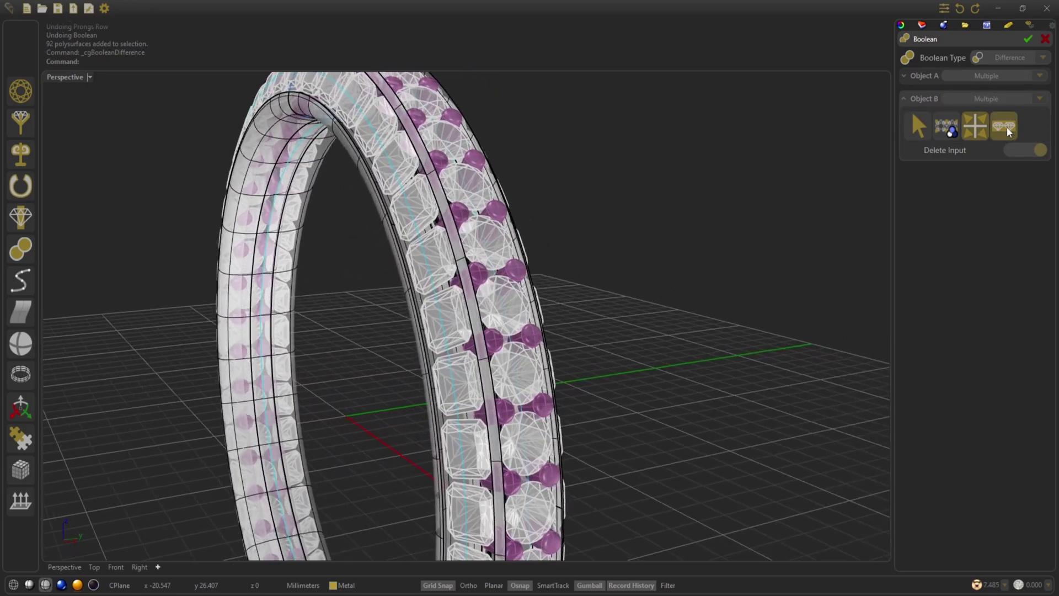
click(1019, 151)
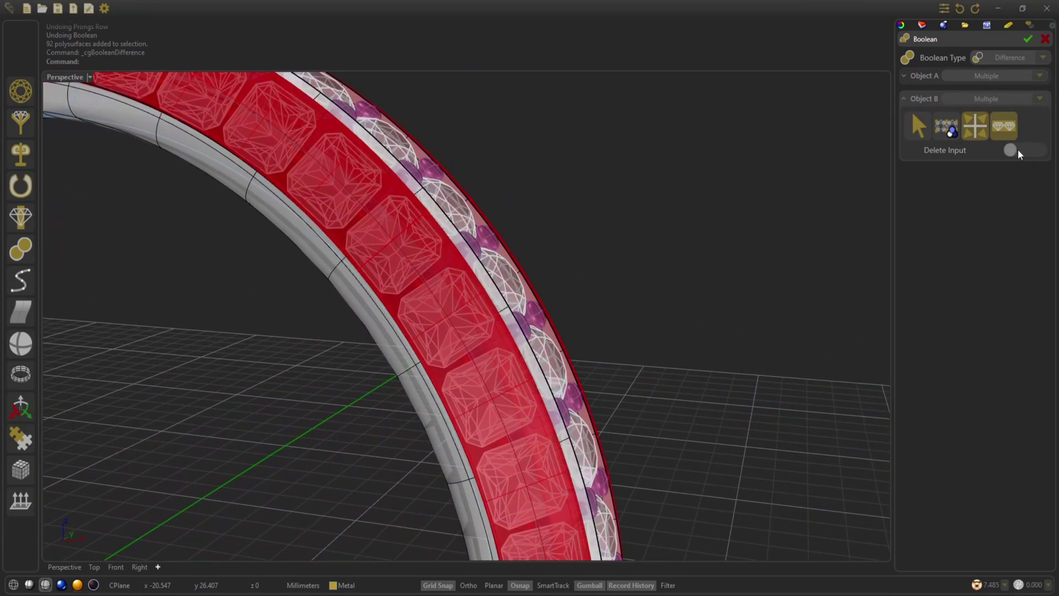
click(1027, 40)
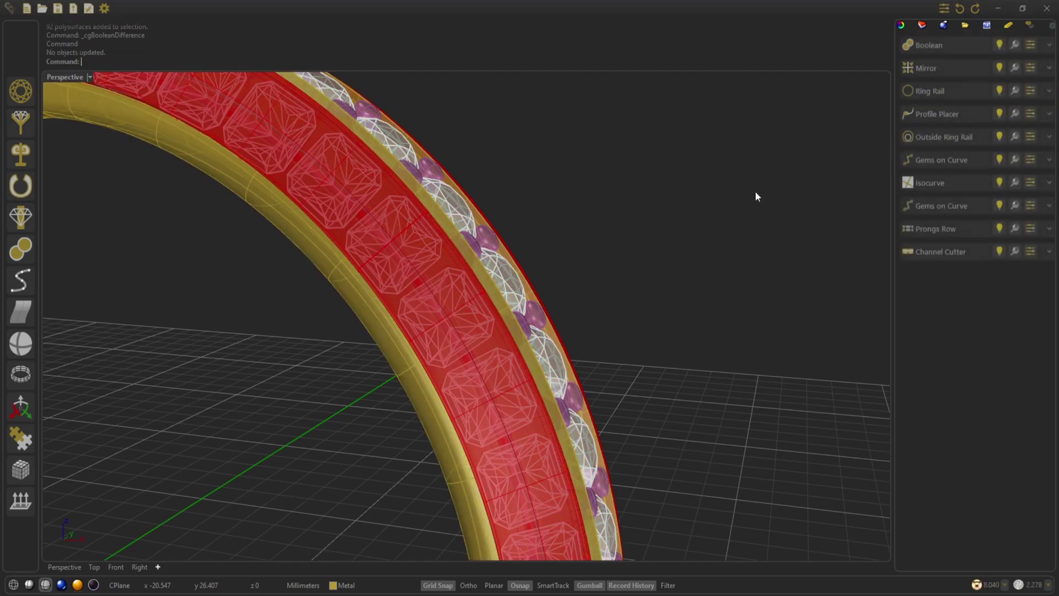
Subtract the side channel cutter and its mirrored copy from the brilliant row's prongs with a second Boolean Difference
click(932, 45)
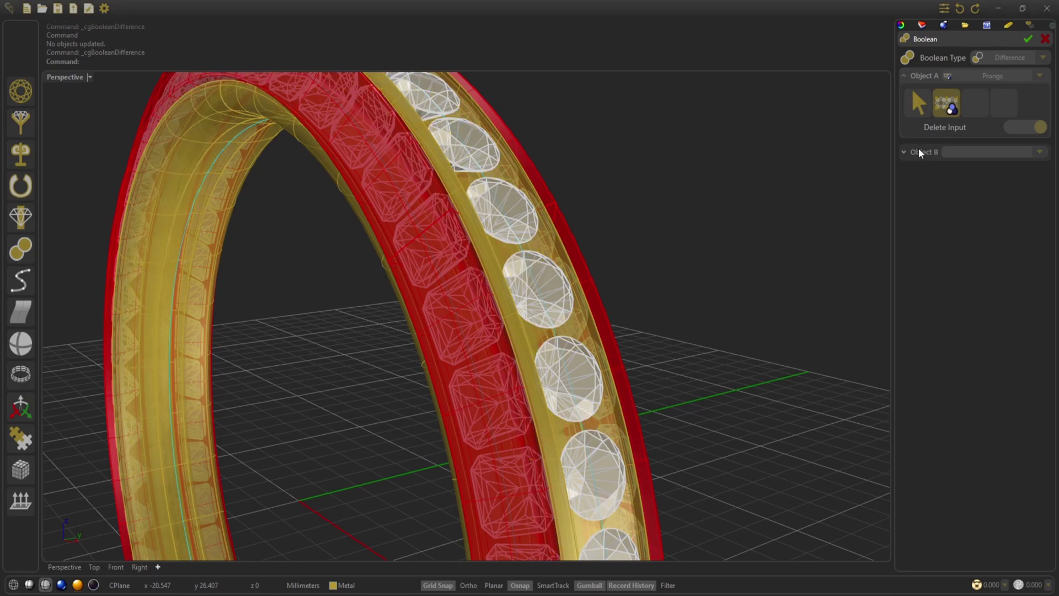
click(960, 152)
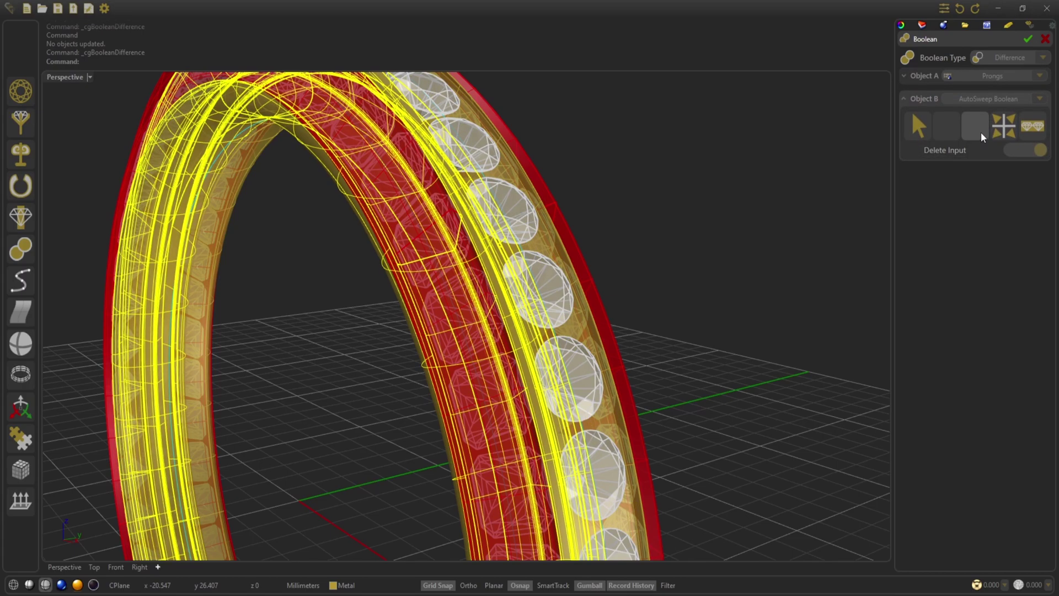
click(1029, 129)
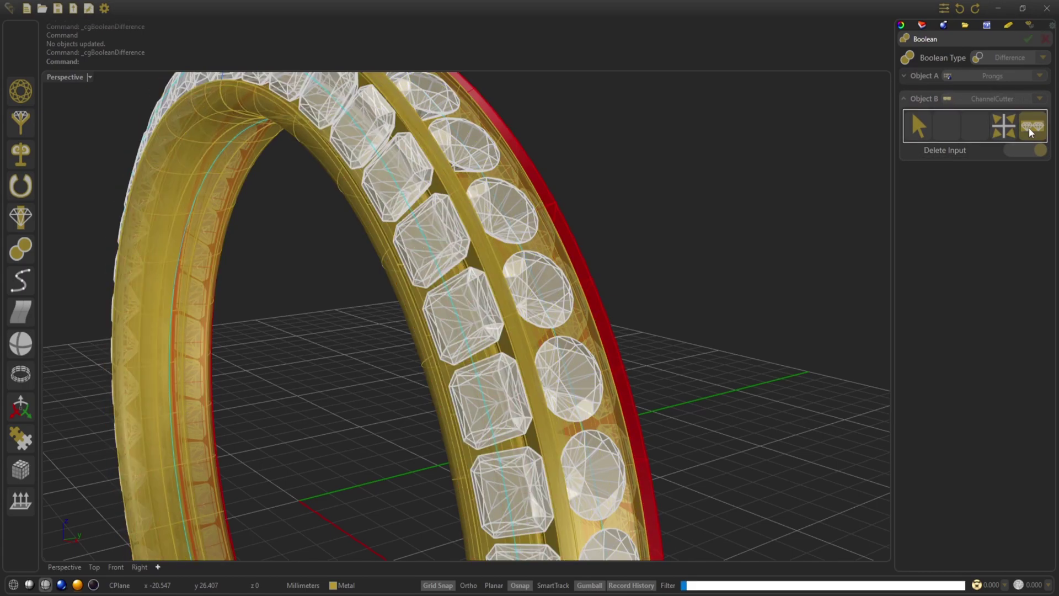
click(999, 133)
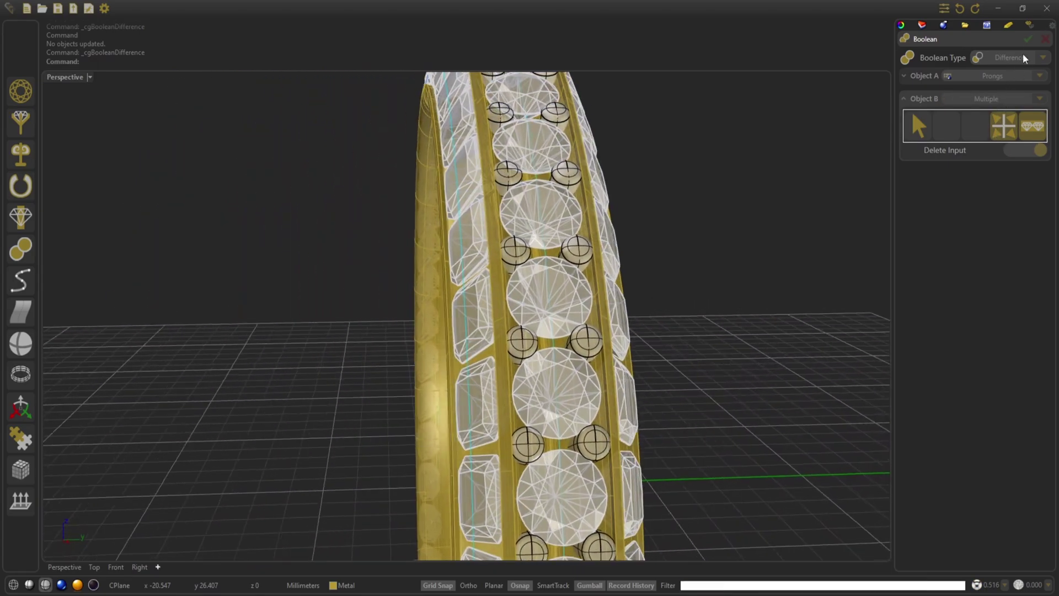
click(1029, 40)
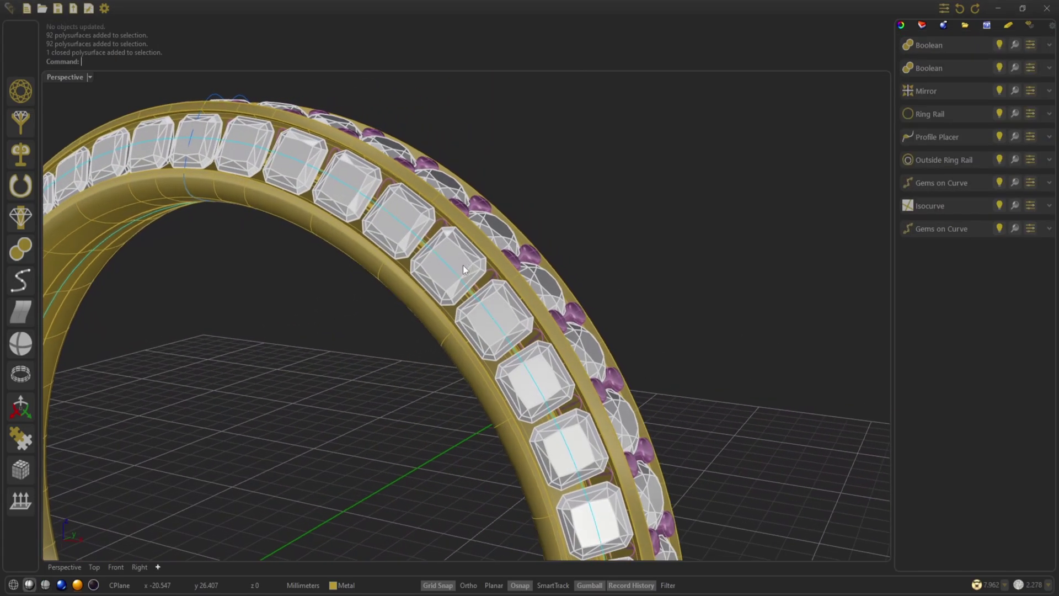
Add a Prongs Row to the radiant gems with setting type Bar, prong thickness 0.500, height 0.150 and depth 1.00
click(19, 138)
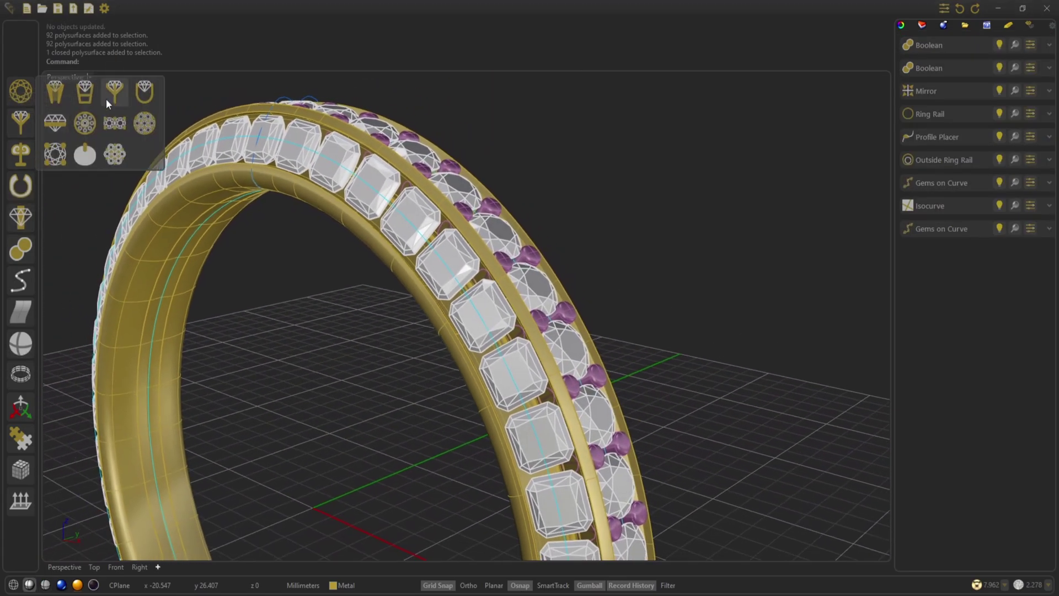
click(125, 127)
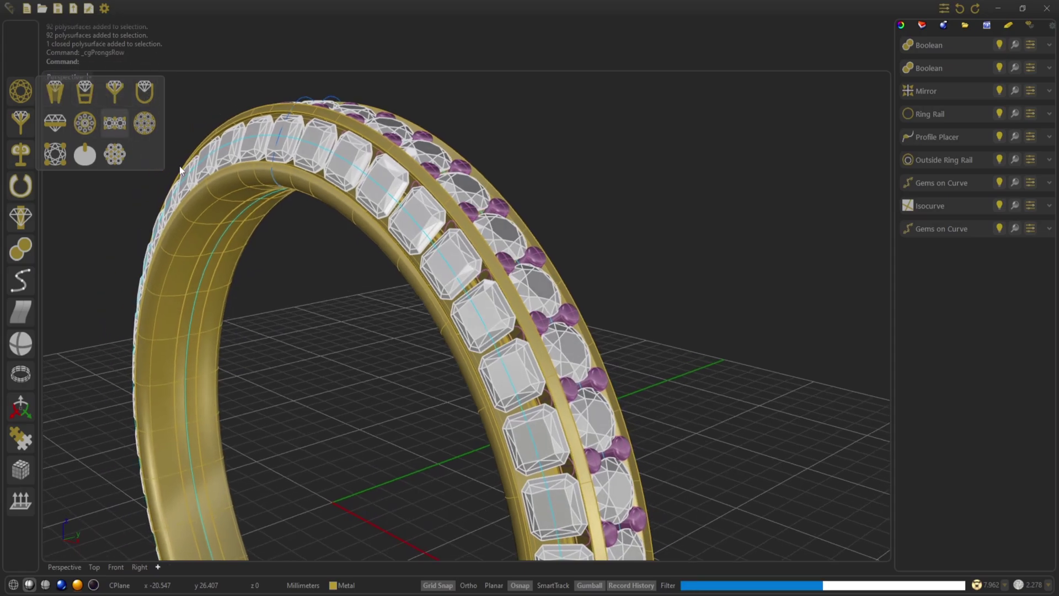
click(976, 91)
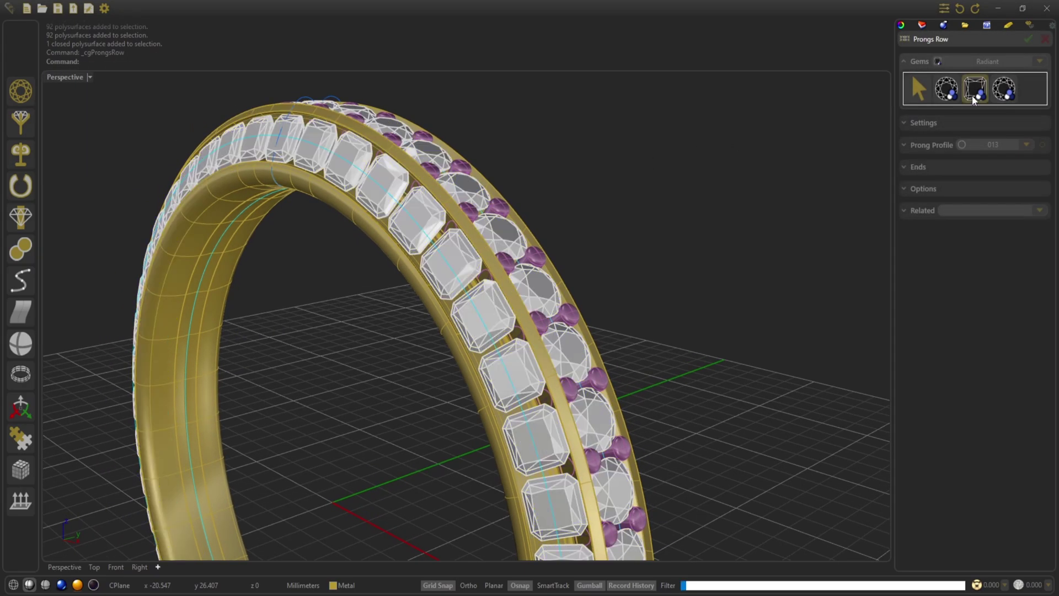
click(938, 189)
click(993, 169)
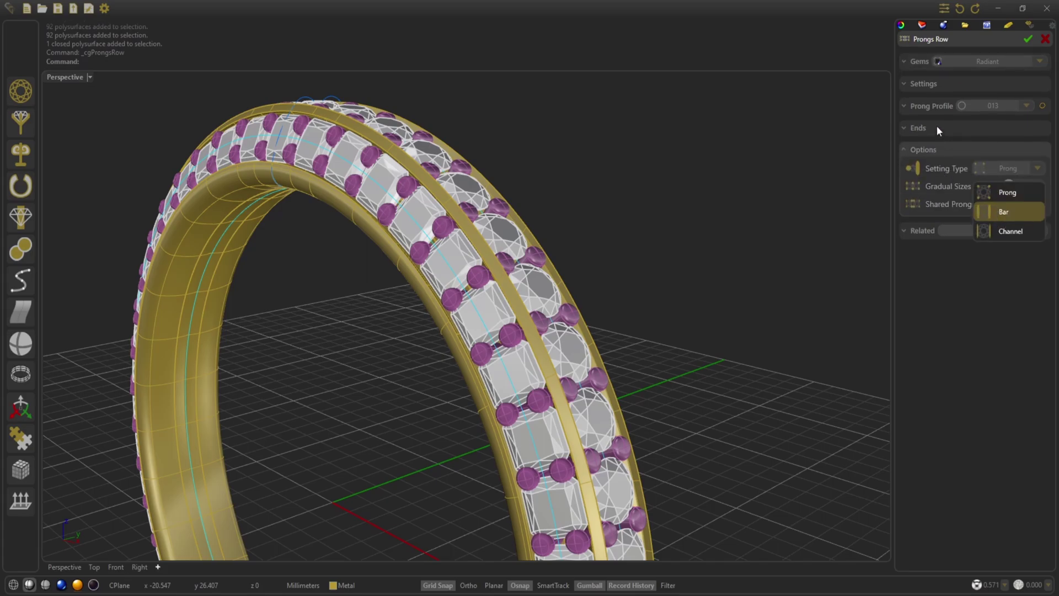
click(935, 85)
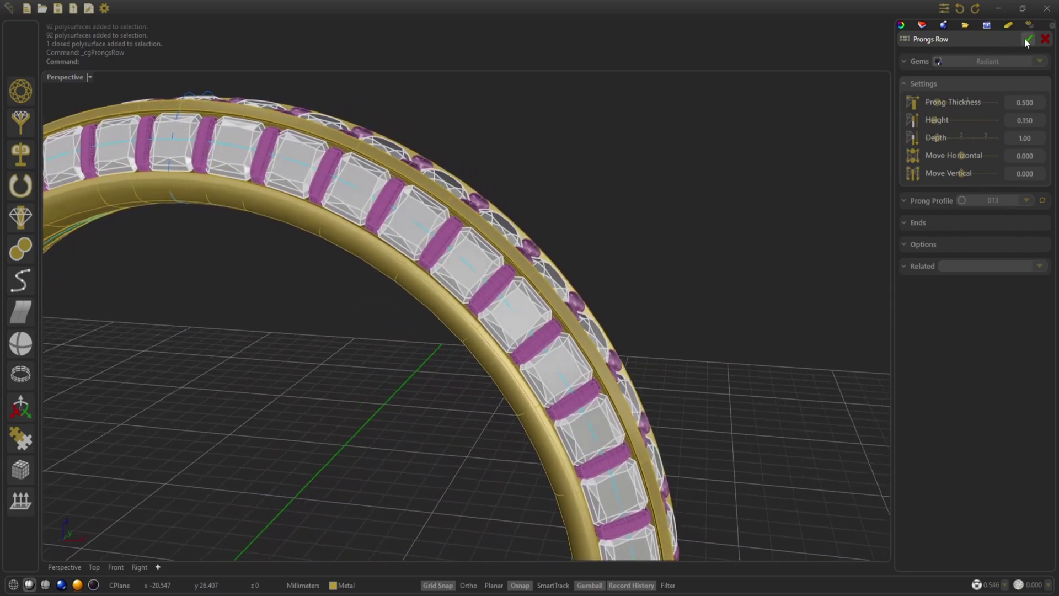
click(1027, 38)
Mirror the radiant gems' bar prongs to the opposite side of the ring and preview the ring in rendered display
mouse_move(25, 251)
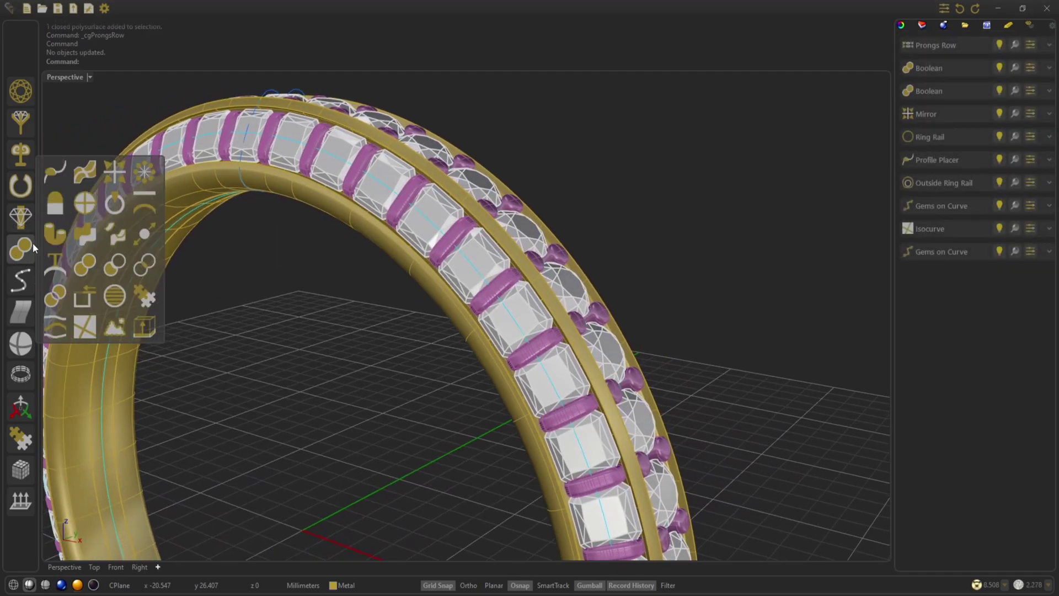
click(116, 171)
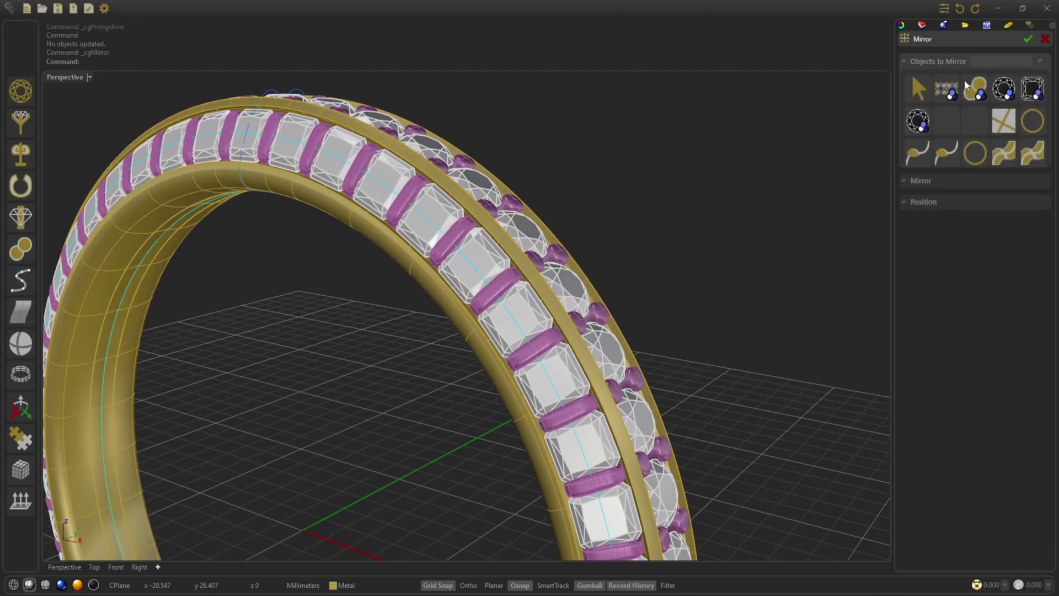
click(950, 93)
click(972, 95)
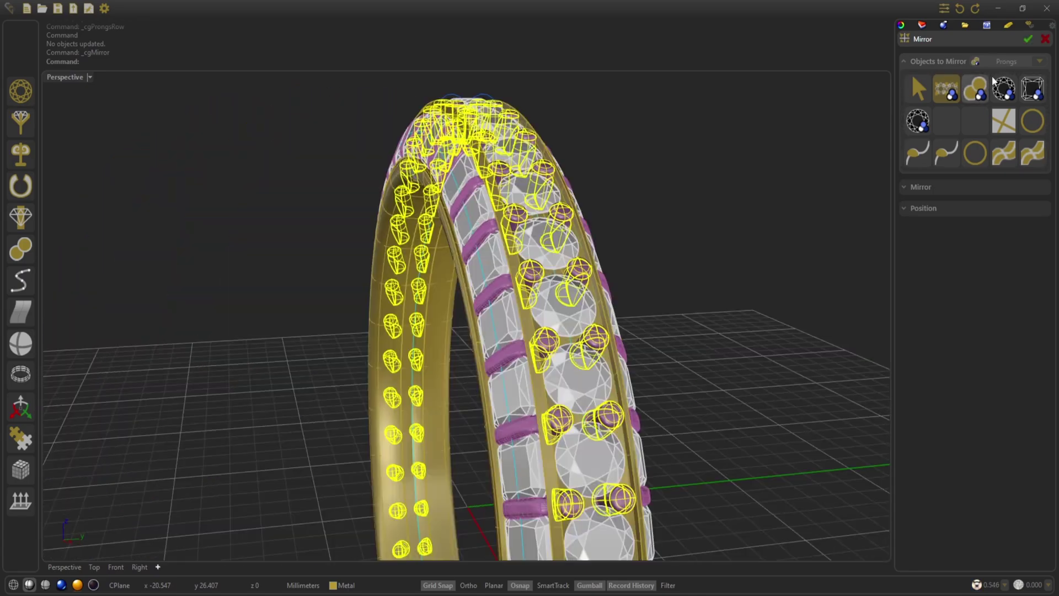
click(1028, 41)
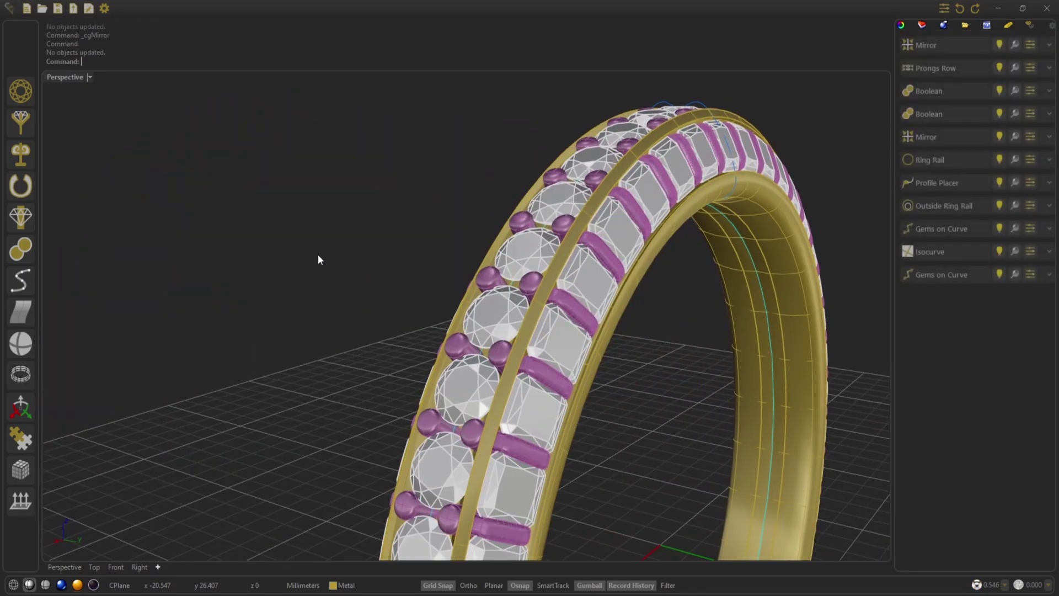
click(61, 585)
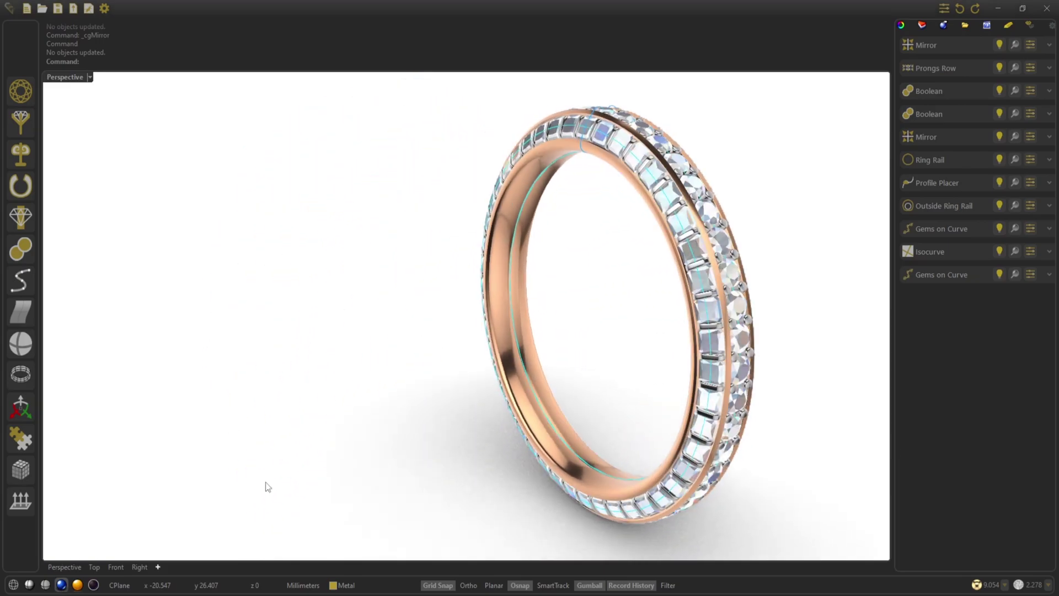
click(29, 585)
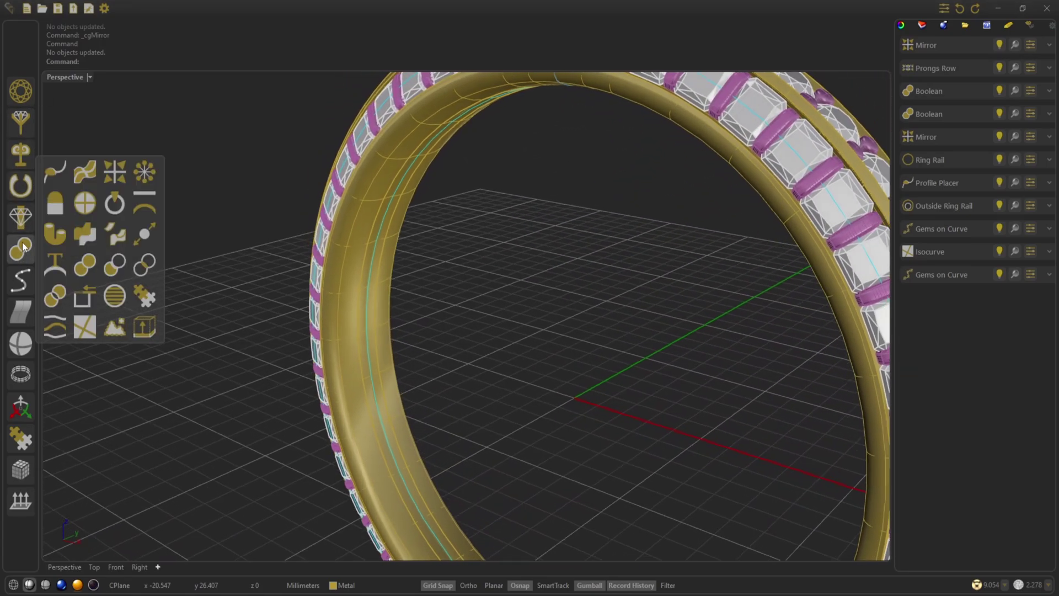
Create a separate Ring Rail based on Self with a diameter of 22.20 mm, checking its position inside the band in wireframe
mouse_move(23, 189)
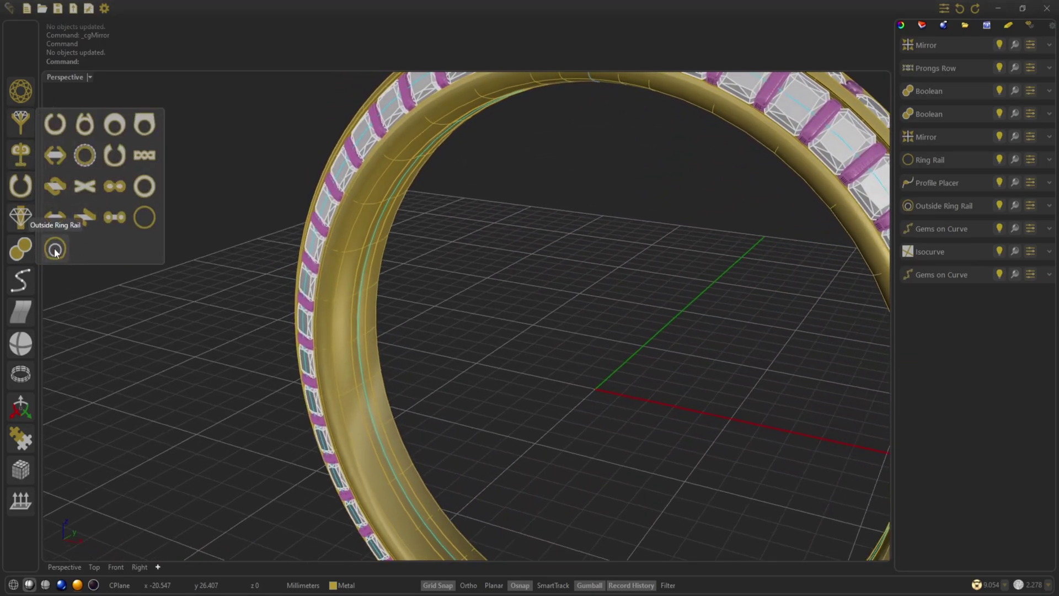
click(141, 221)
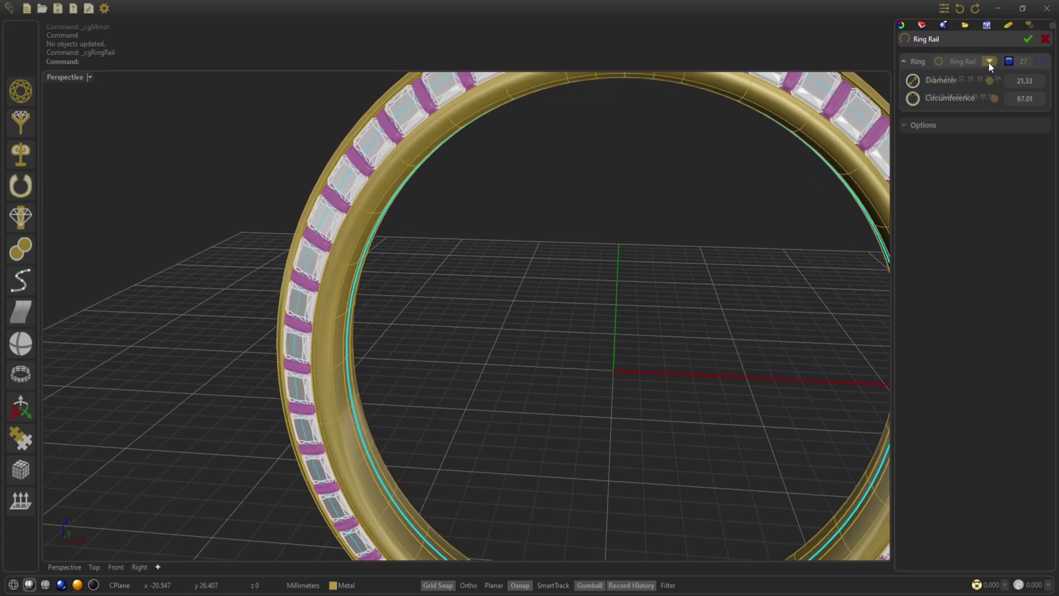
click(970, 120)
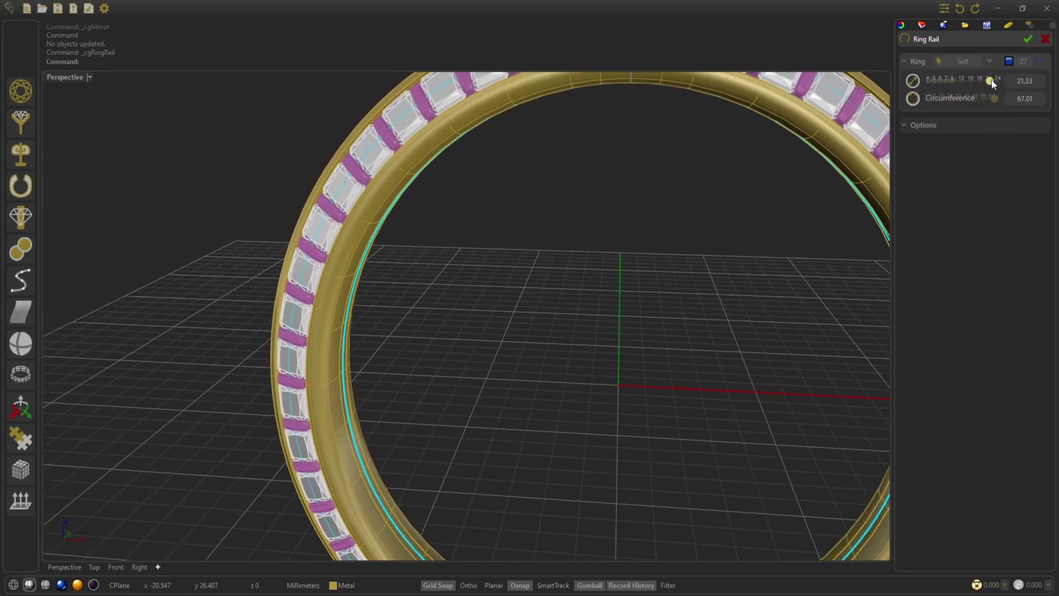
drag(996, 84, 997, 83)
click(14, 584)
scroll(969, 79, down, 9)
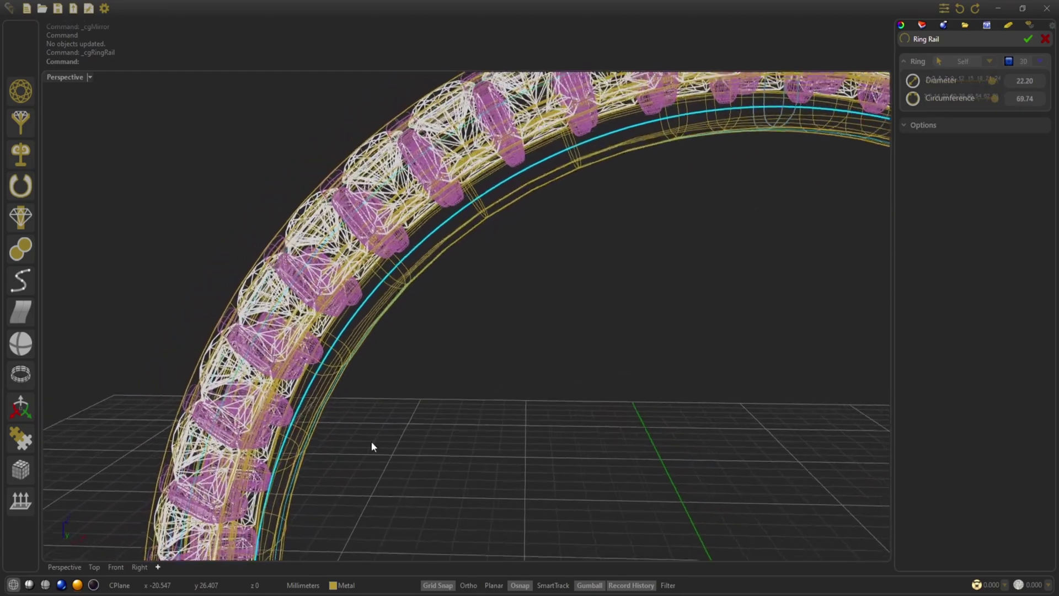
click(31, 585)
scroll(607, 254, down, 4)
right_drag(650, 248, 513, 276)
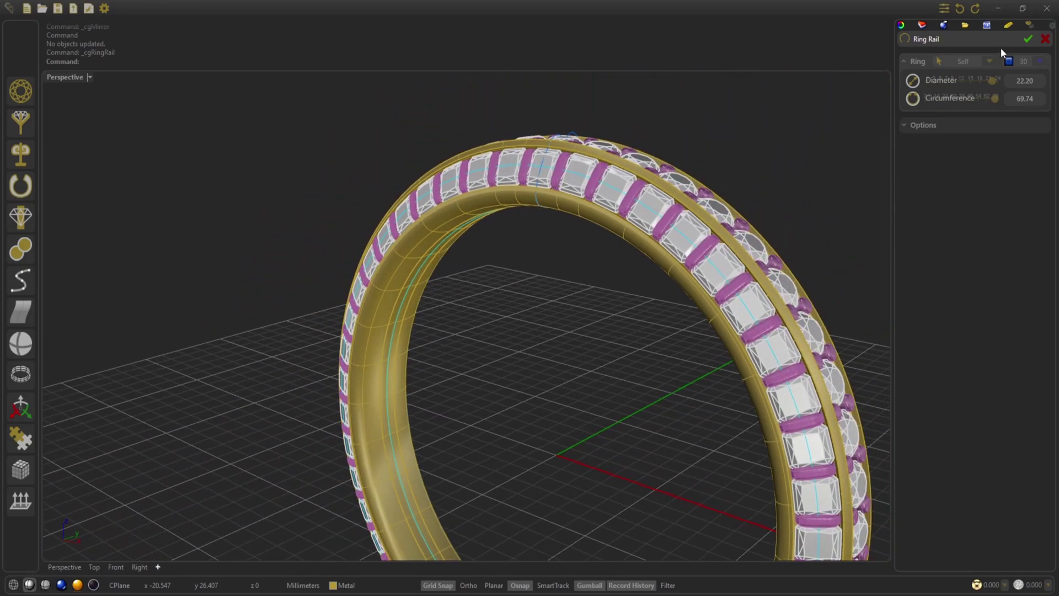
click(1025, 42)
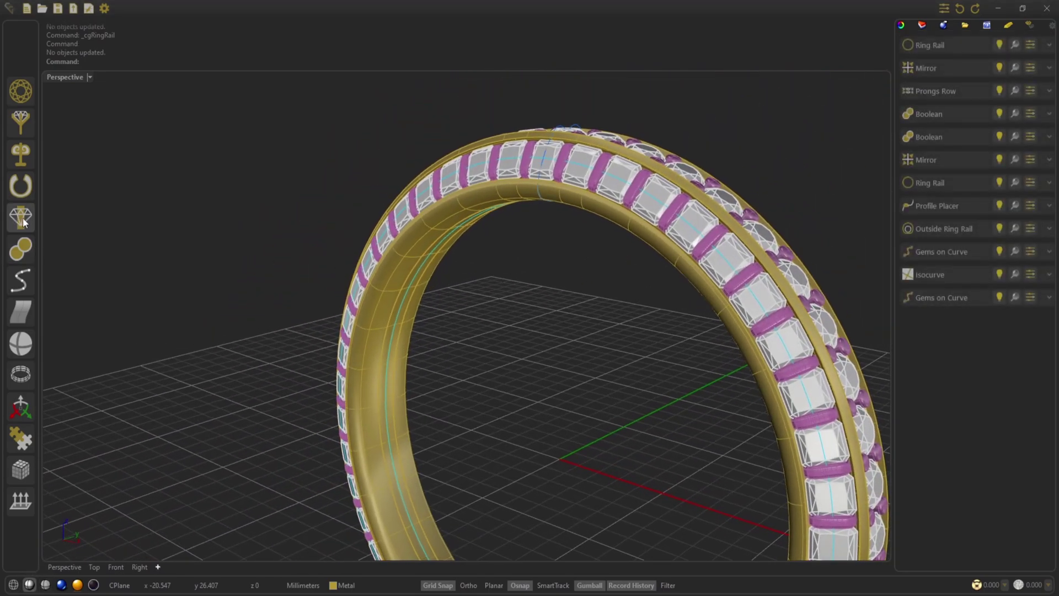
Auto Extrude the new ring rail to both sides as an open, non-solid surface extending past both edges of the band
click(26, 254)
click(146, 327)
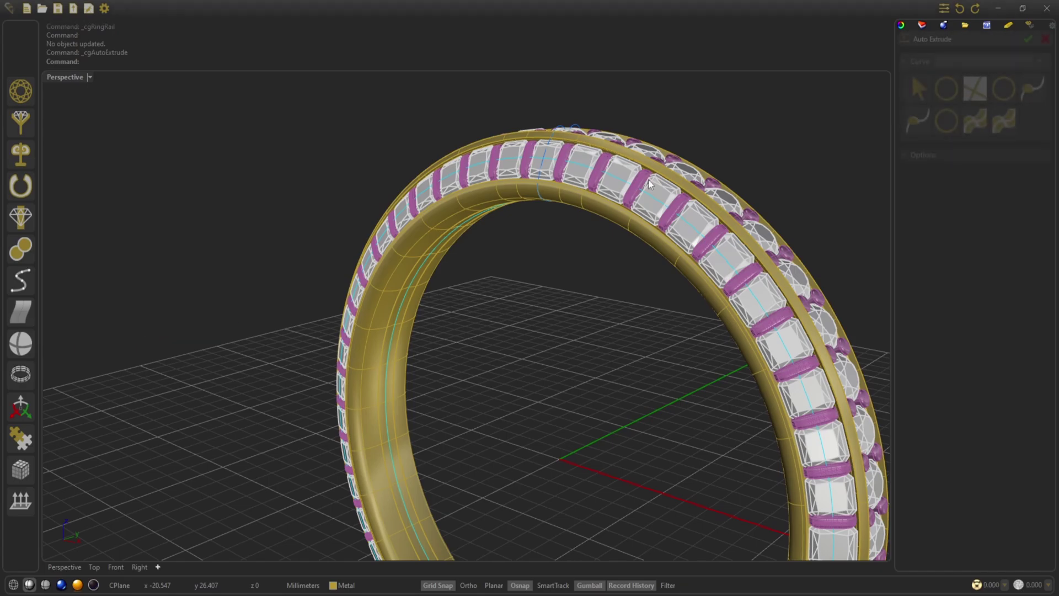
click(947, 89)
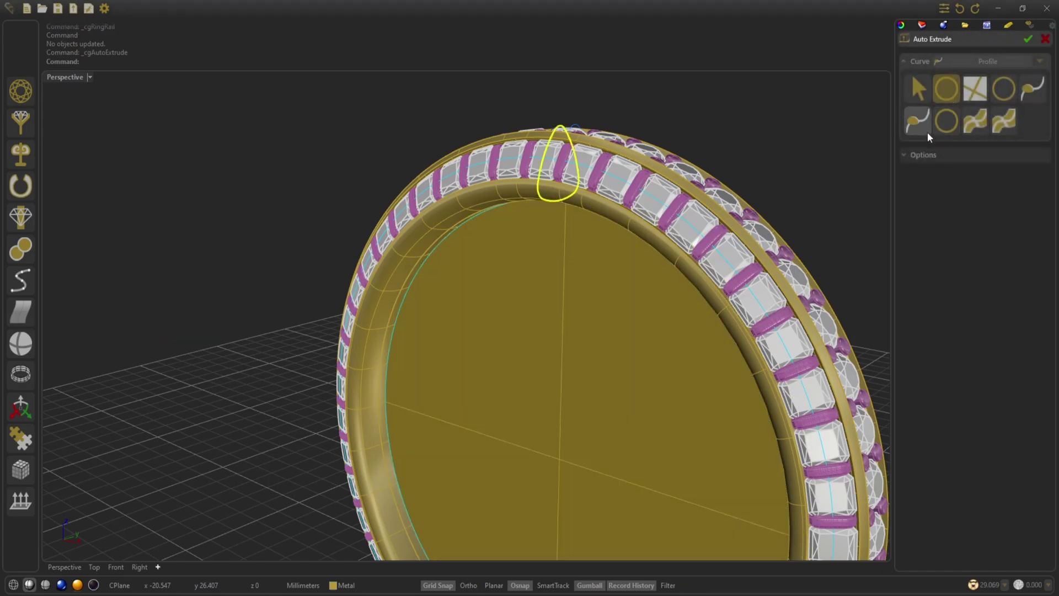
click(956, 152)
click(1024, 122)
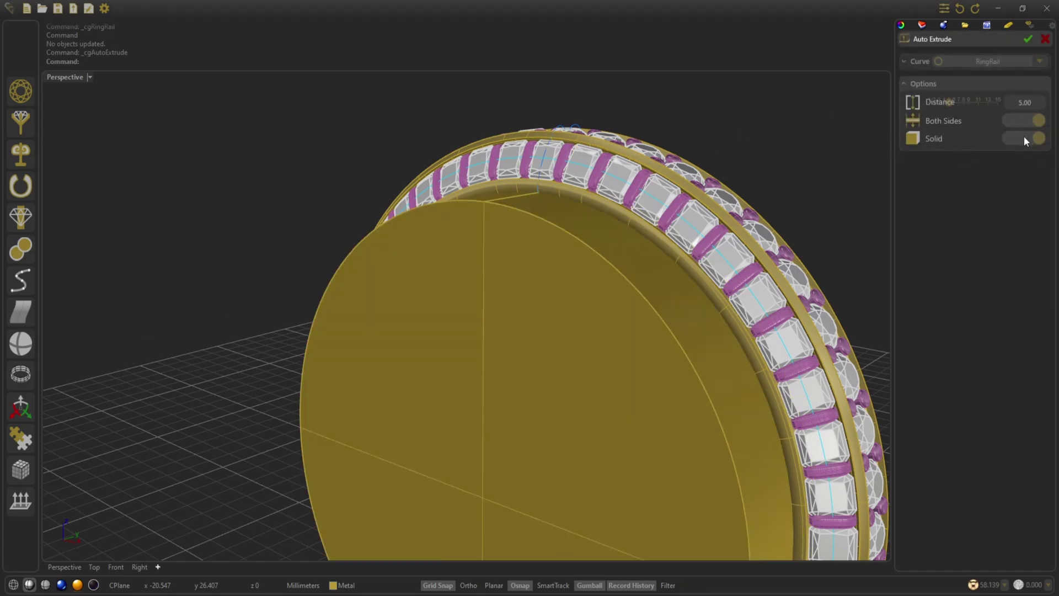
click(1024, 138)
click(954, 102)
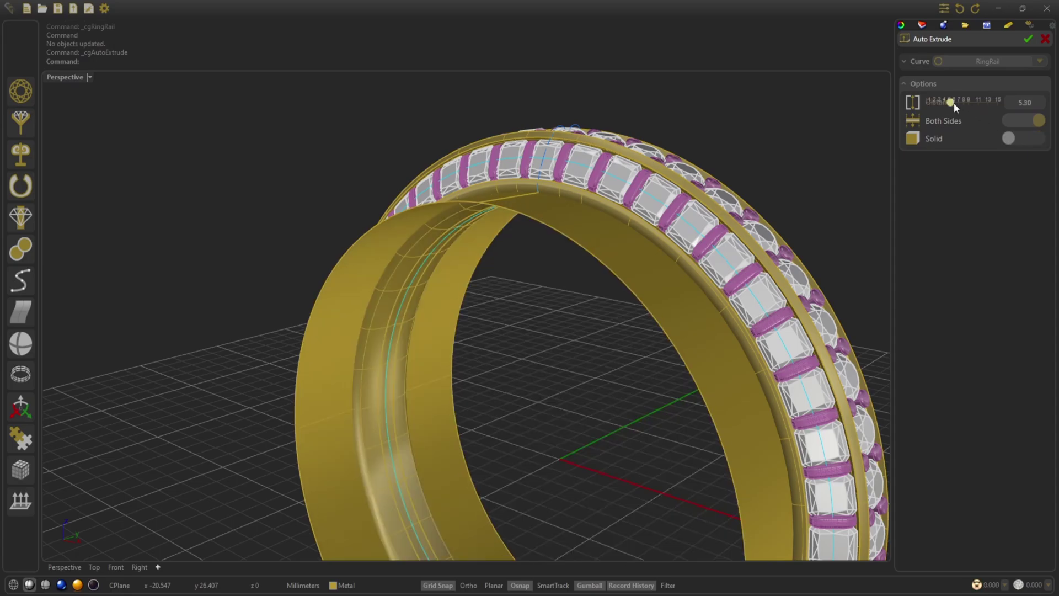
click(1028, 38)
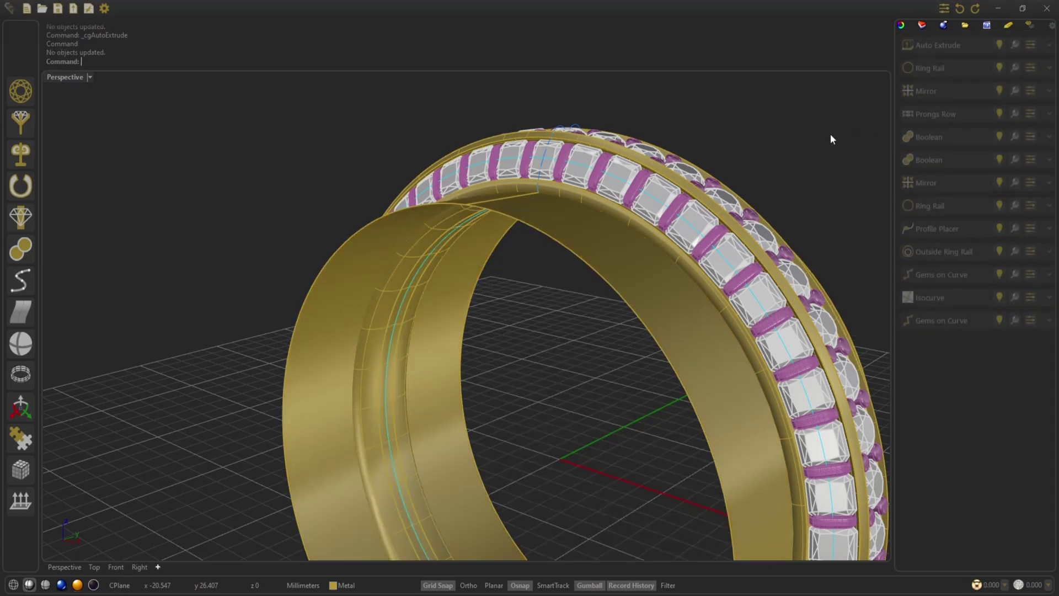
Start a Boolean Split and pick both swept bands from the document as Object A
click(20, 248)
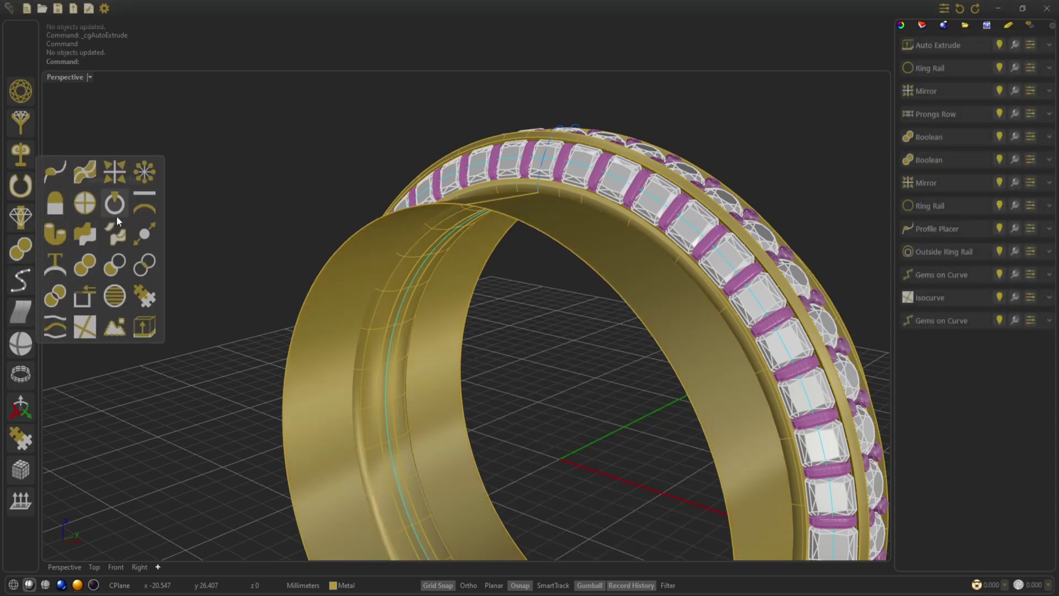
click(55, 297)
click(946, 108)
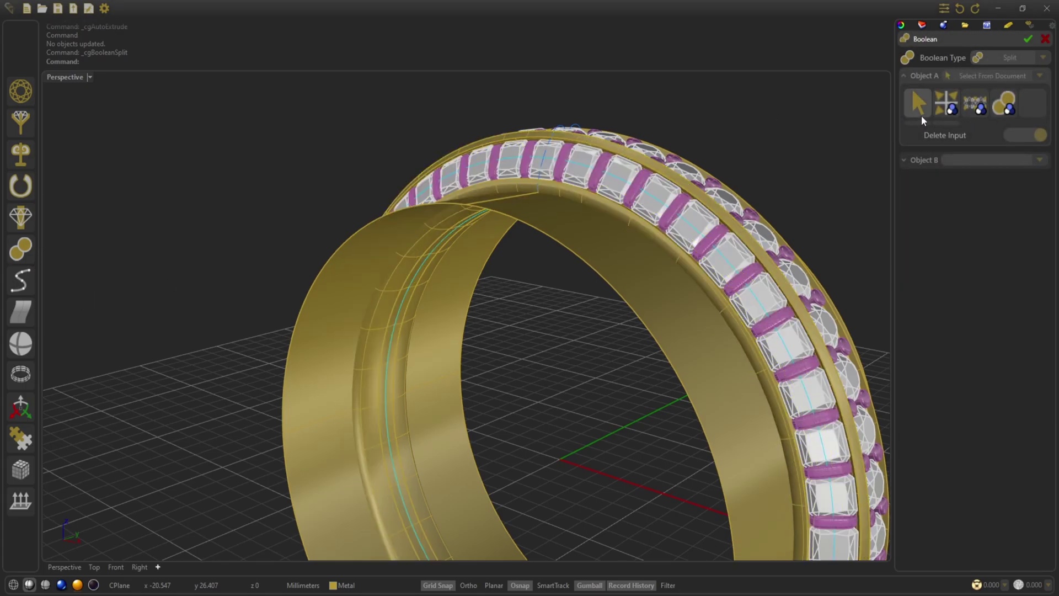
click(920, 112)
right_drag(772, 271, 577, 295)
click(430, 296)
right_drag(430, 297, 353, 292)
right_drag(495, 276, 320, 281)
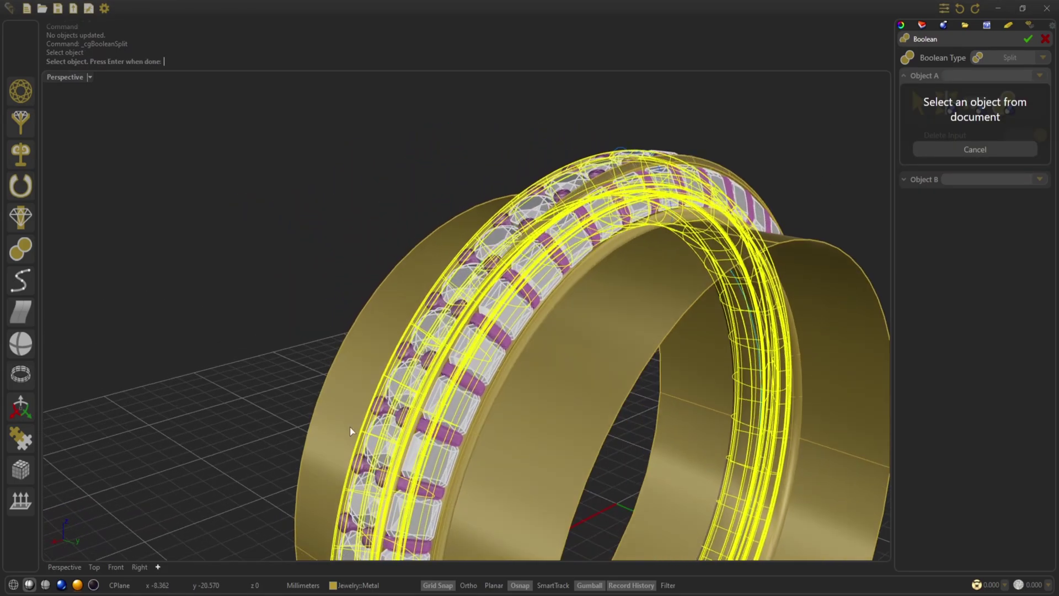
scroll(493, 328, up, 4)
right_drag(493, 328, 543, 363)
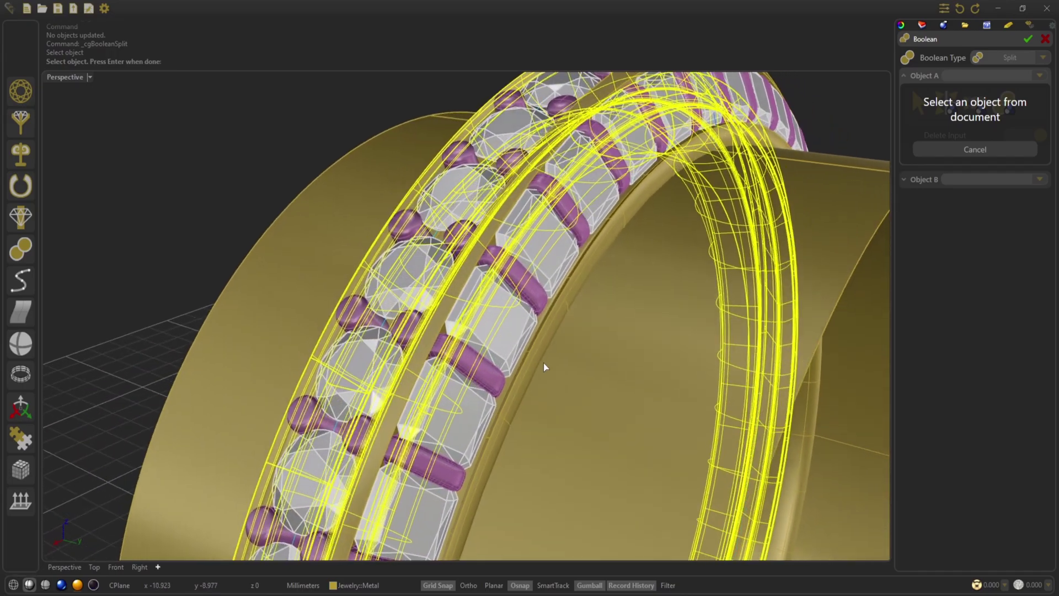
click(528, 366)
scroll(533, 366, down, 4)
right_drag(664, 302, 783, 205)
click(1028, 38)
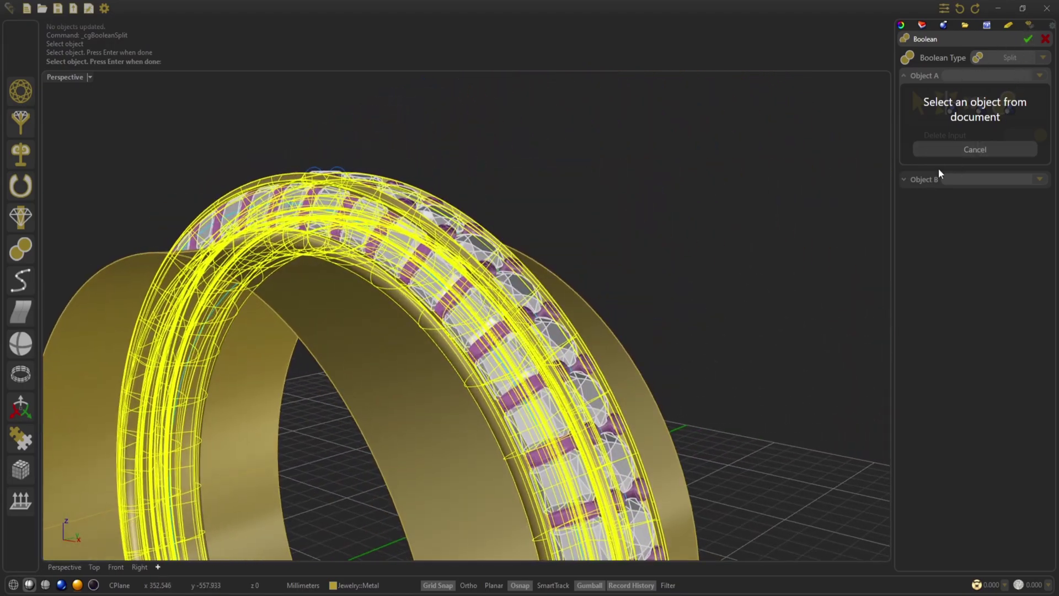
Set the extruded rail surface as Object B and complete the Boolean Split of the bands
click(931, 165)
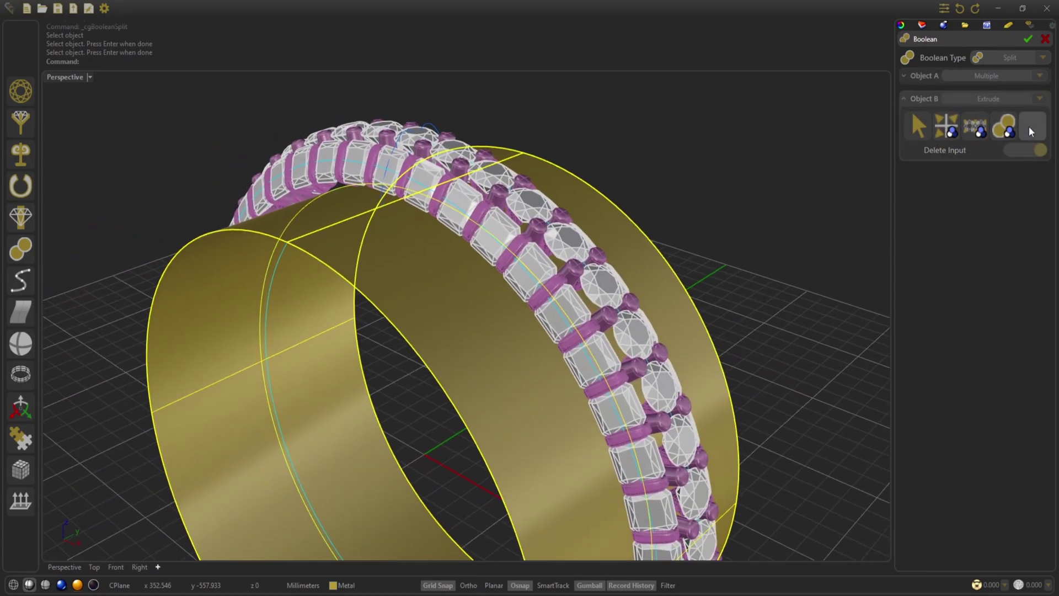
click(1028, 127)
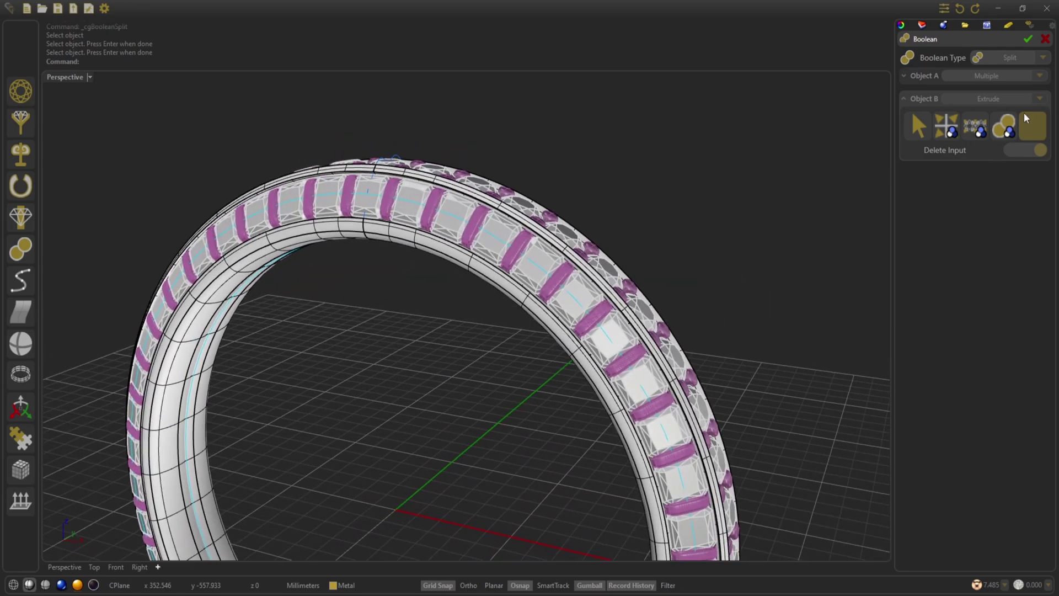
click(1027, 40)
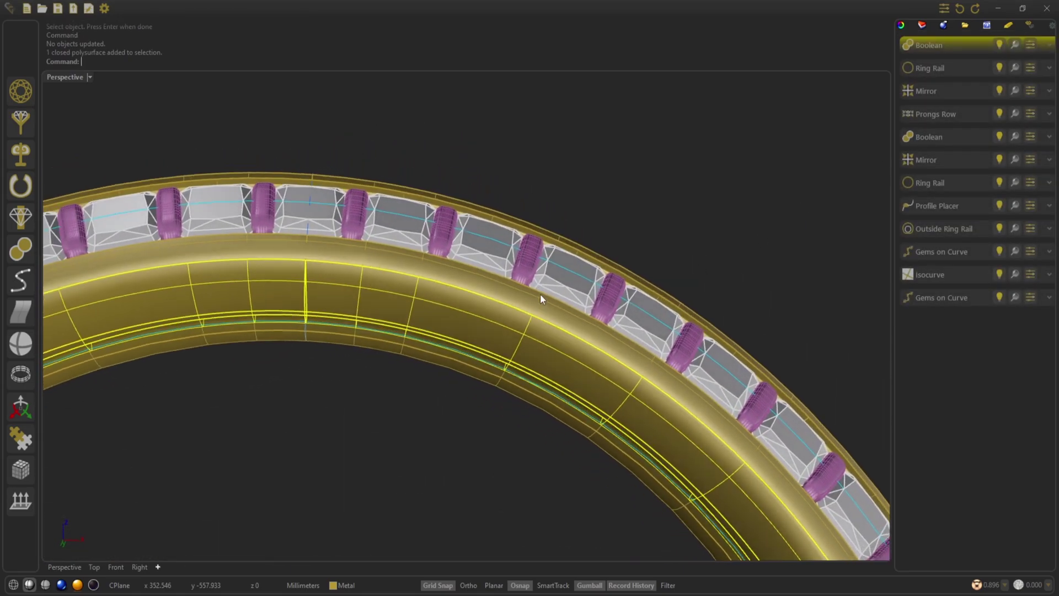
Select the inner parts split off both sides of the band and assign them the White Gold 18K material
click(465, 282)
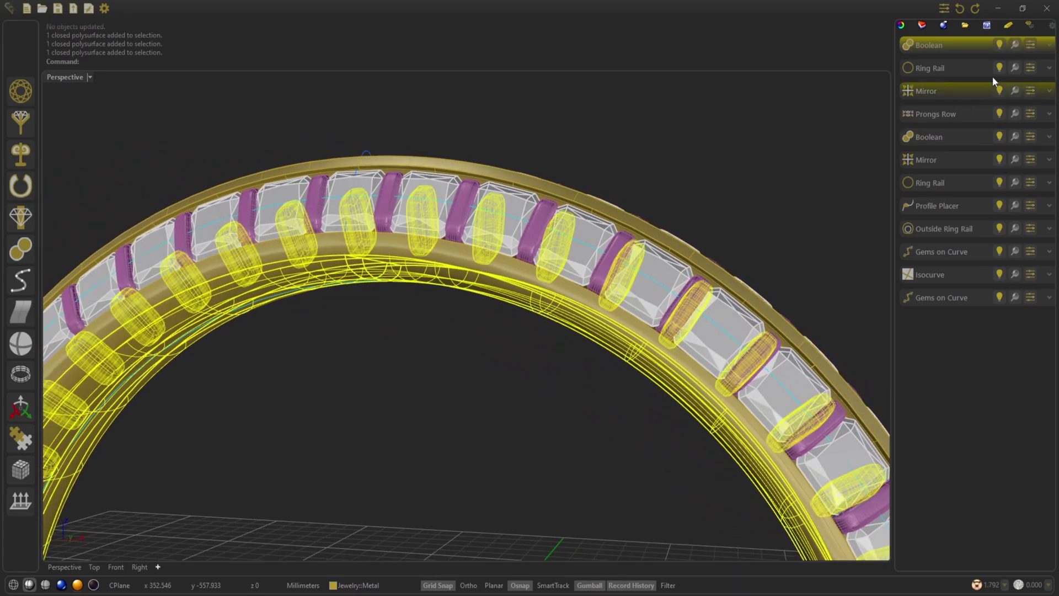
click(1009, 27)
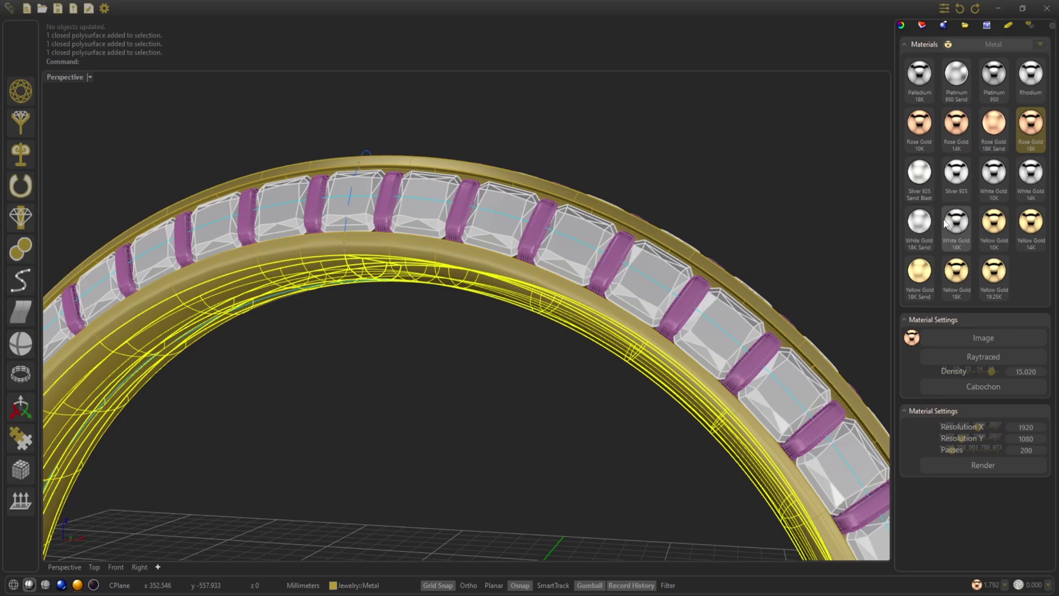
click(706, 213)
Select the outer AutoSweep Boolean band, assign it the Rose Gold 18K material, and clear the selection
right_drag(714, 189, 508, 313)
click(498, 318)
click(502, 325)
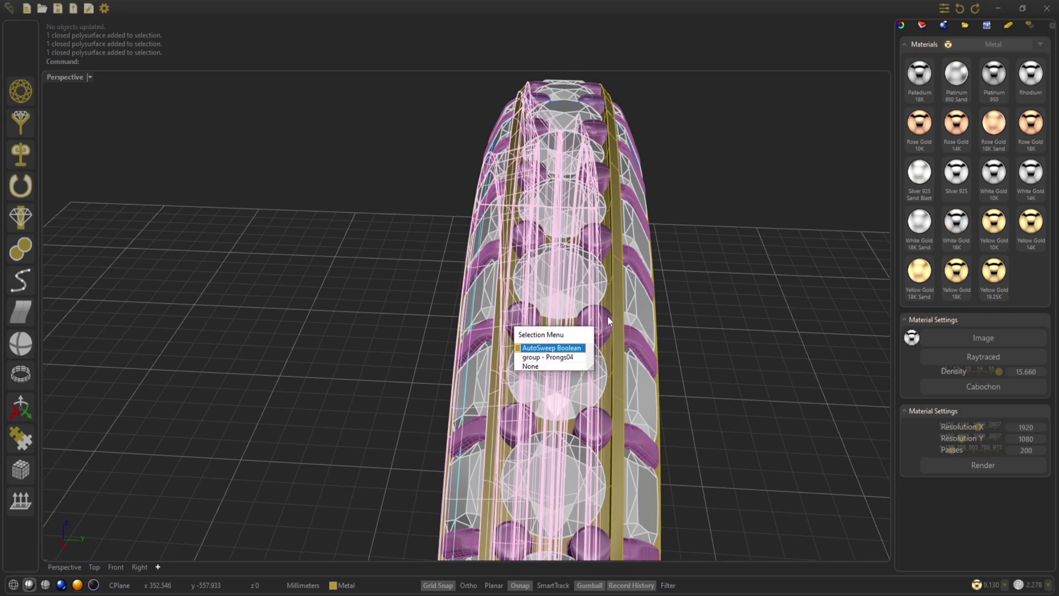
click(549, 350)
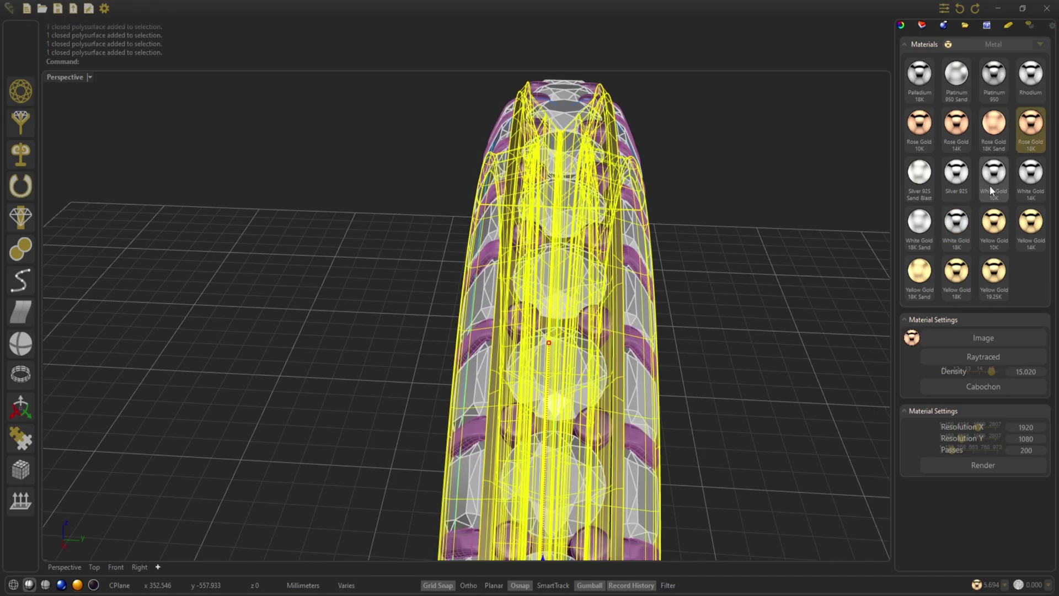
key(Escape)
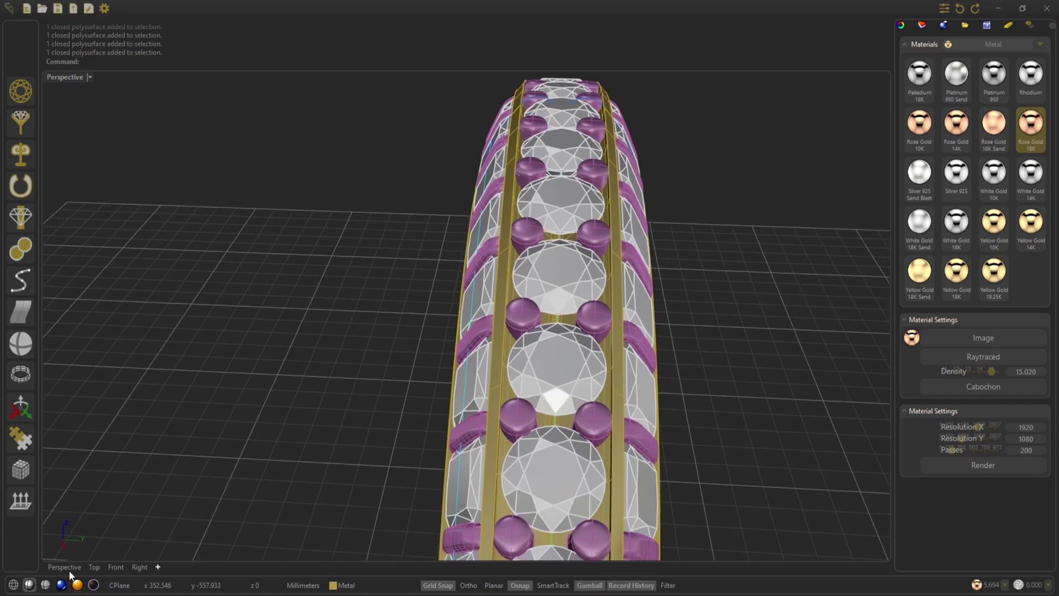
Assign the Quartz Rose material to the radiant gems in both side rows and preview the ring in Raytraced display
click(488, 322)
right_drag(571, 308, 584, 352)
shift+click(594, 353)
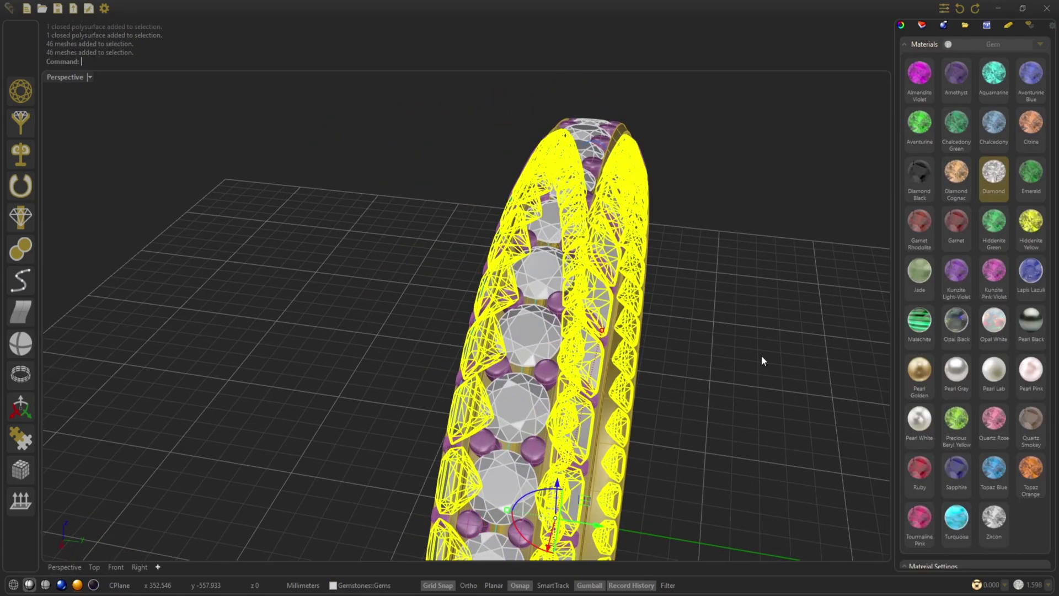
click(689, 330)
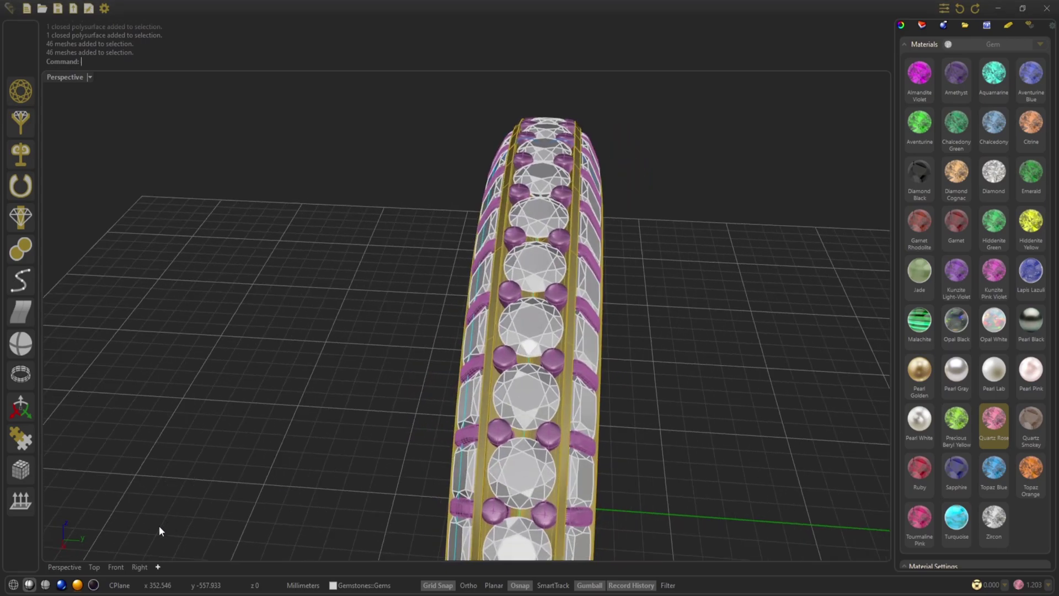
click(29, 584)
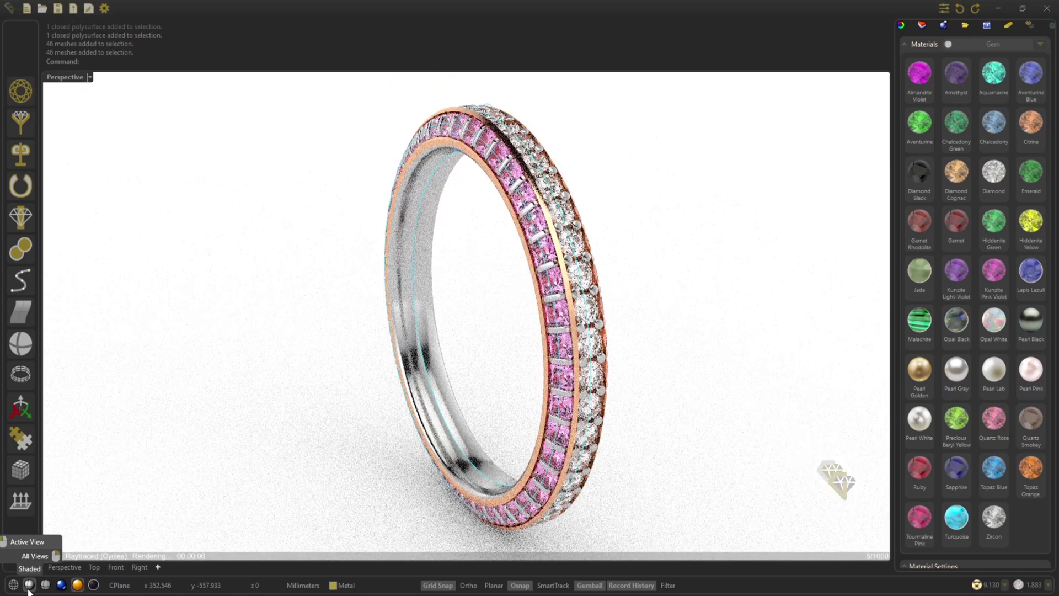